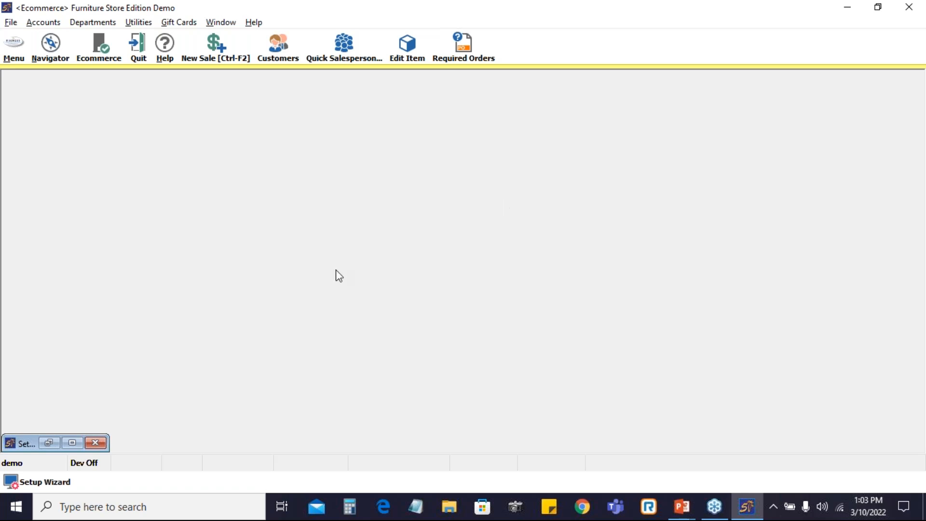
Open the Setup Wizard and expand its Inventory section
click(17, 57)
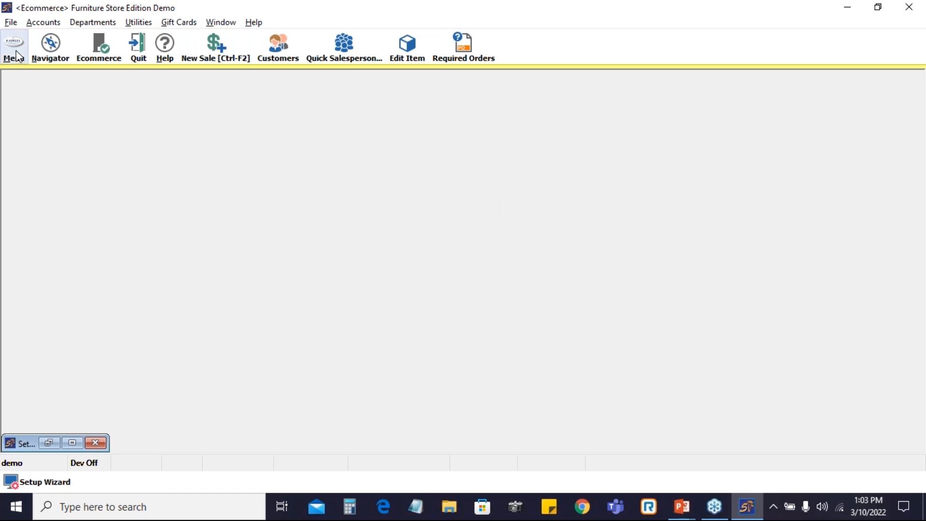
mouse_move(39, 245)
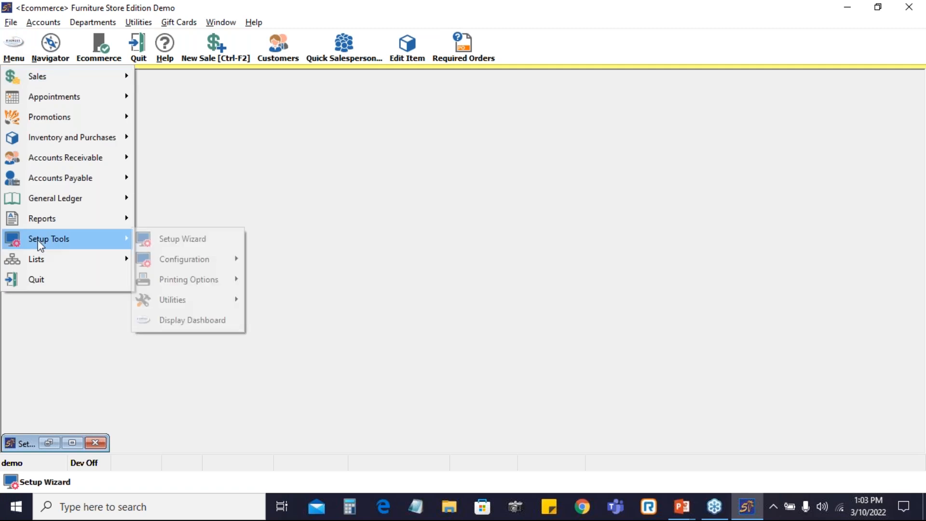
click(196, 240)
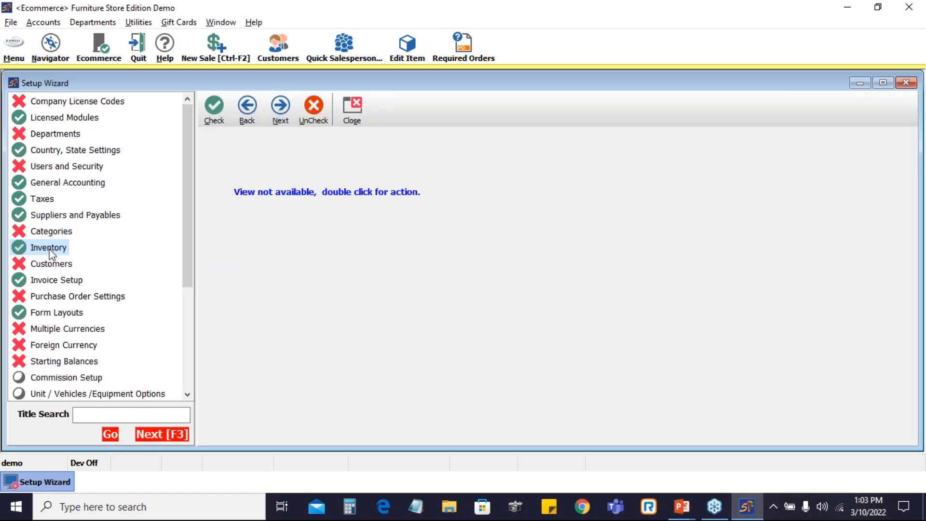
double_click(49, 247)
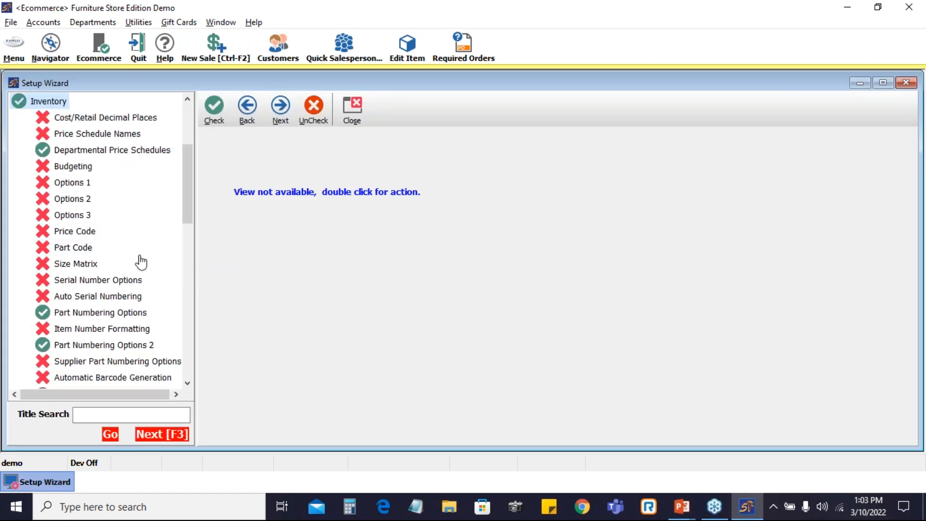
scroll(142, 262, down, 2)
scroll(141, 263, down, 1)
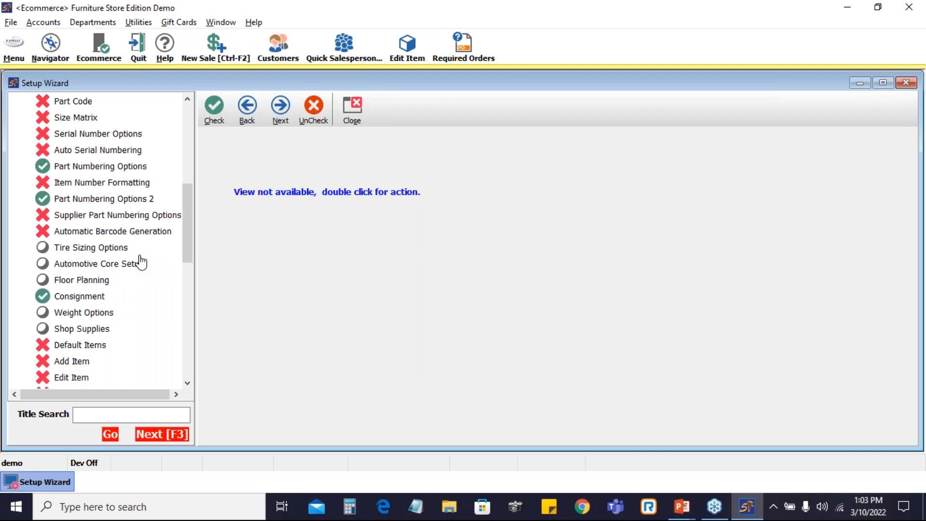
Open the Floor Planning setup page under Inventory and enable its option
click(92, 280)
click(216, 154)
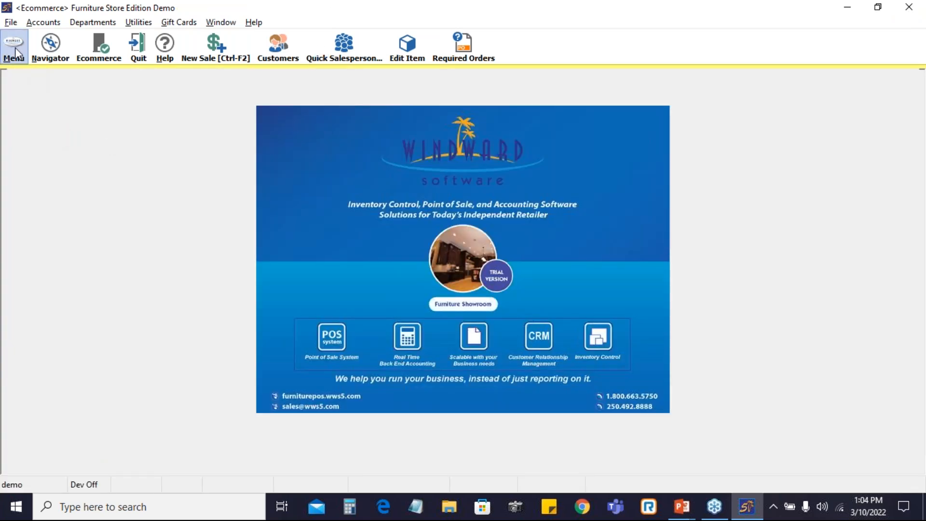
Open the Category Setup configuration window
click(15, 47)
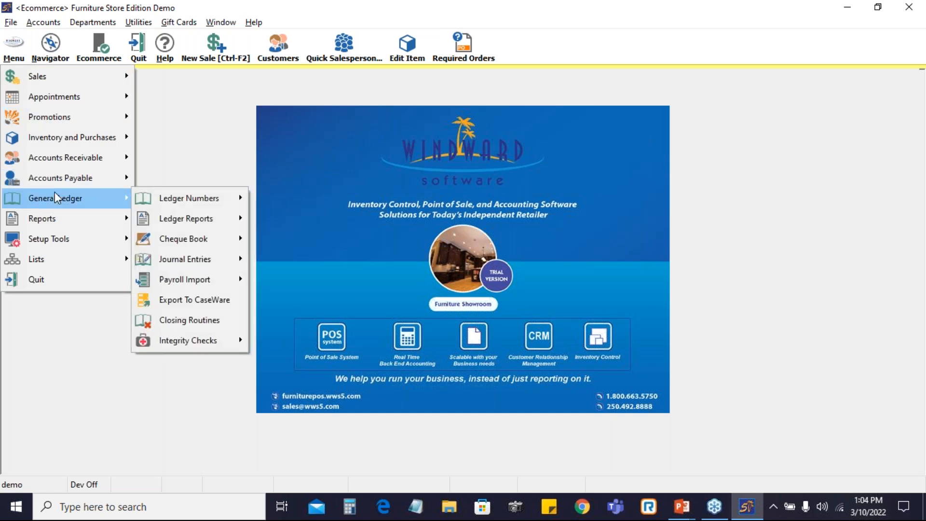
mouse_move(61, 246)
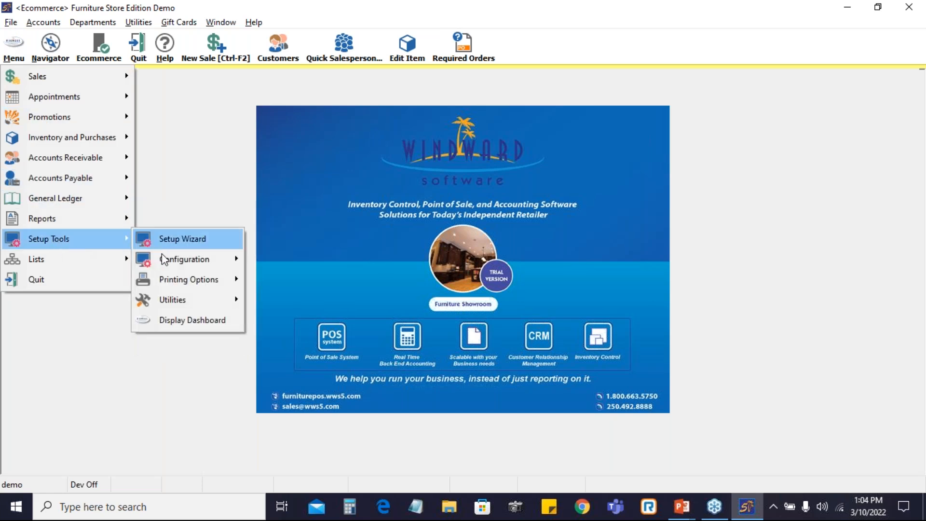
mouse_move(166, 262)
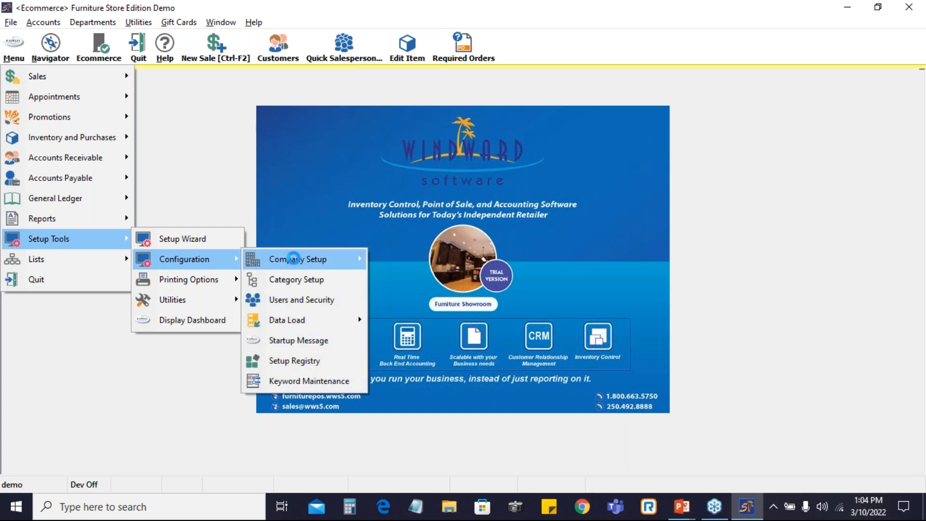
click(345, 283)
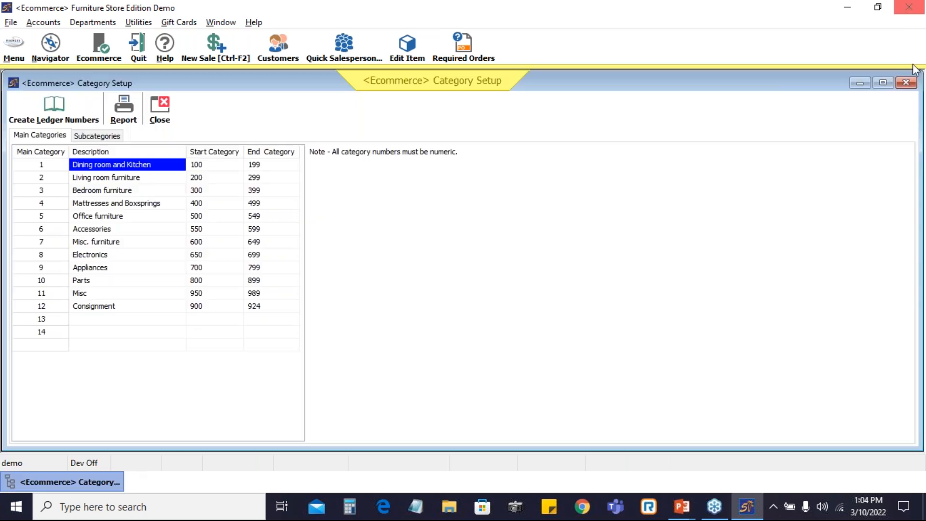
click(913, 65)
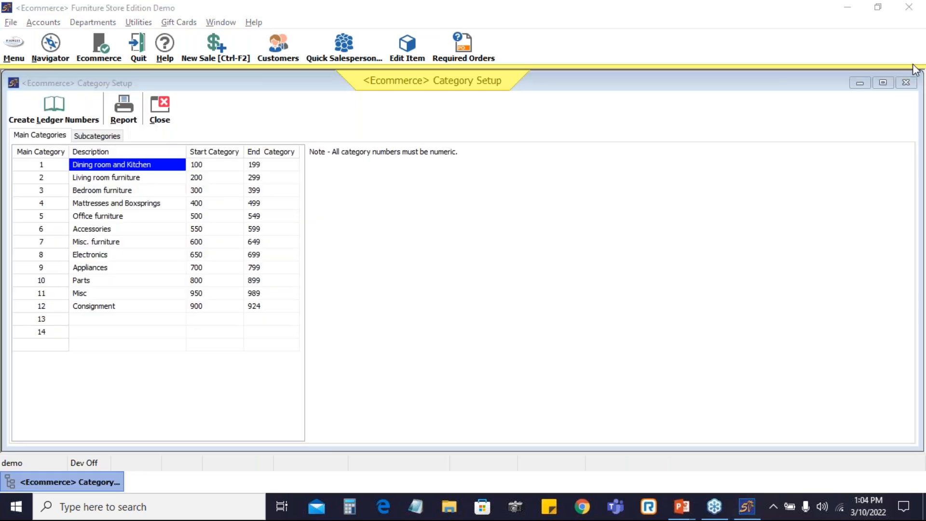
Add a new subcategory numbered 896 under the Parts main category
click(100, 282)
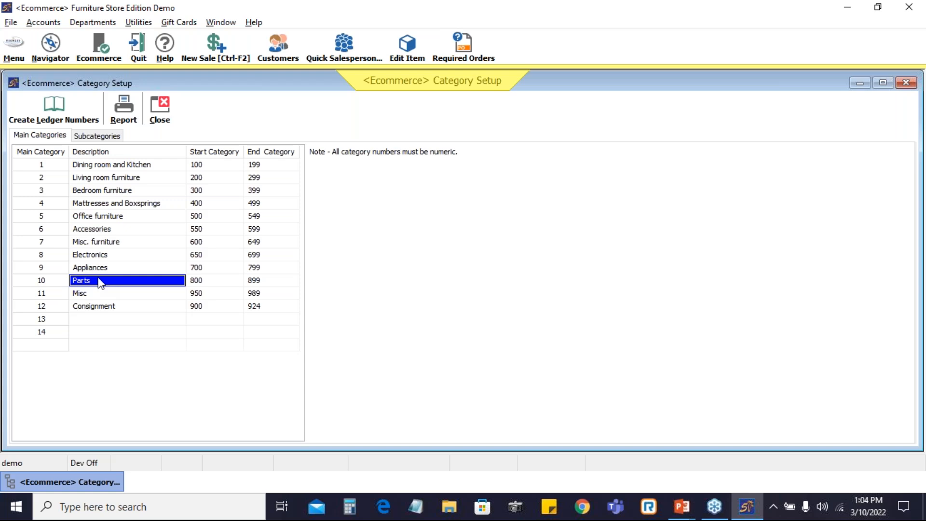
click(105, 138)
drag(906, 218, 911, 427)
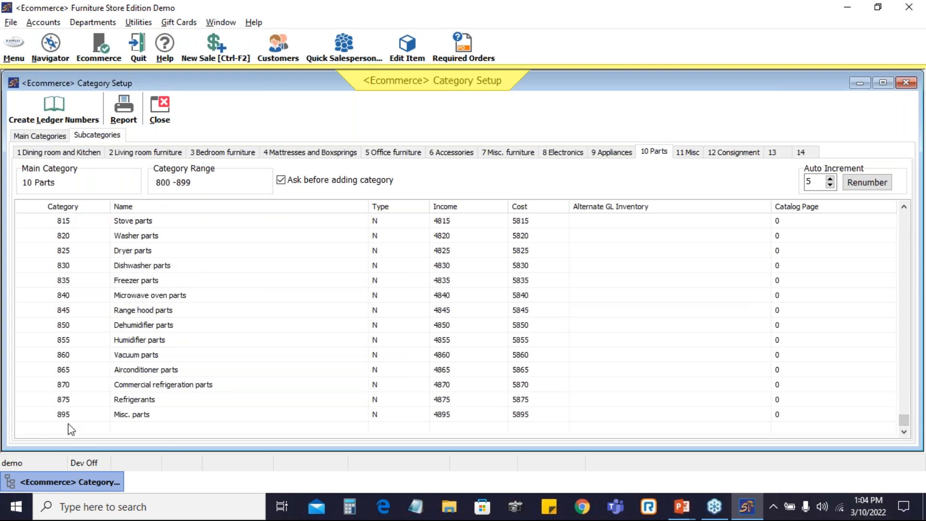
click(68, 427)
text(896)
key(Return)
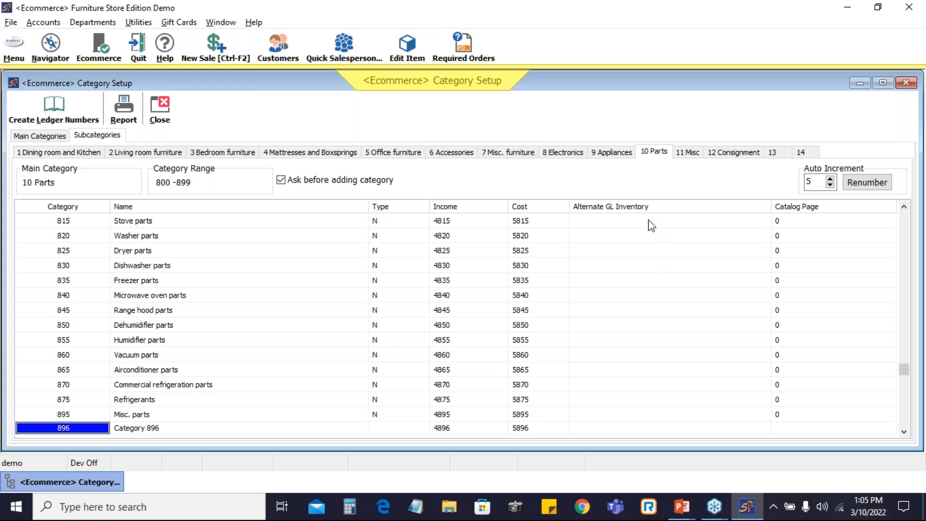
Name subcategory 896 "Floor Planning"
click(303, 427)
text(Floor)
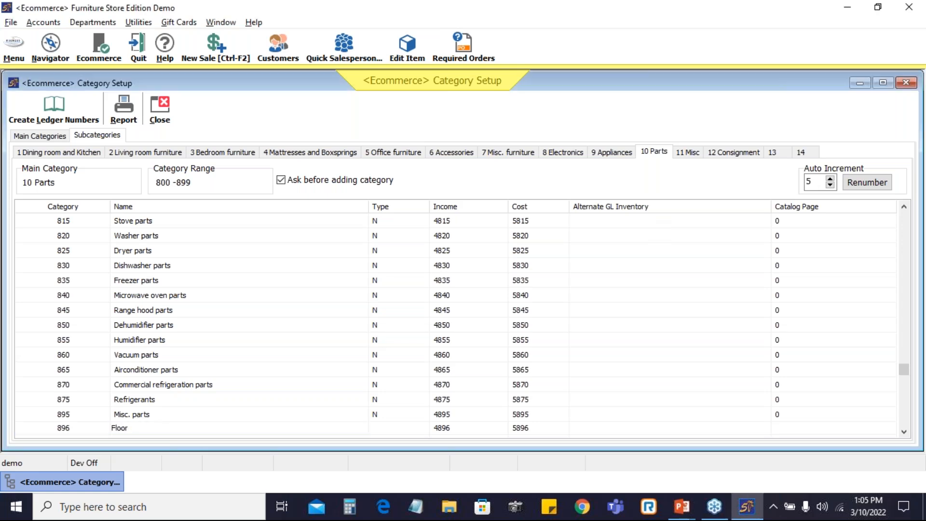
text( Planning)
key(Return)
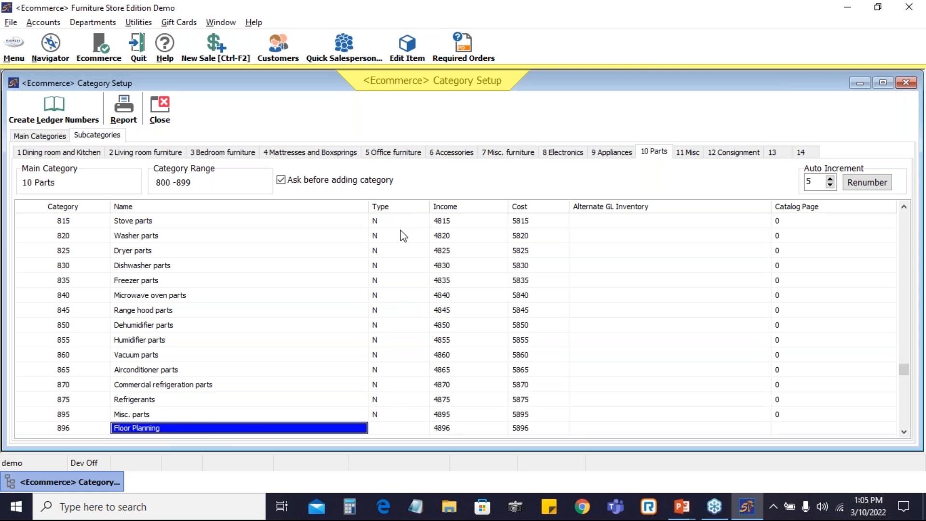
Set the Floor Planning subcategory's type to floor planning (F)
click(412, 429)
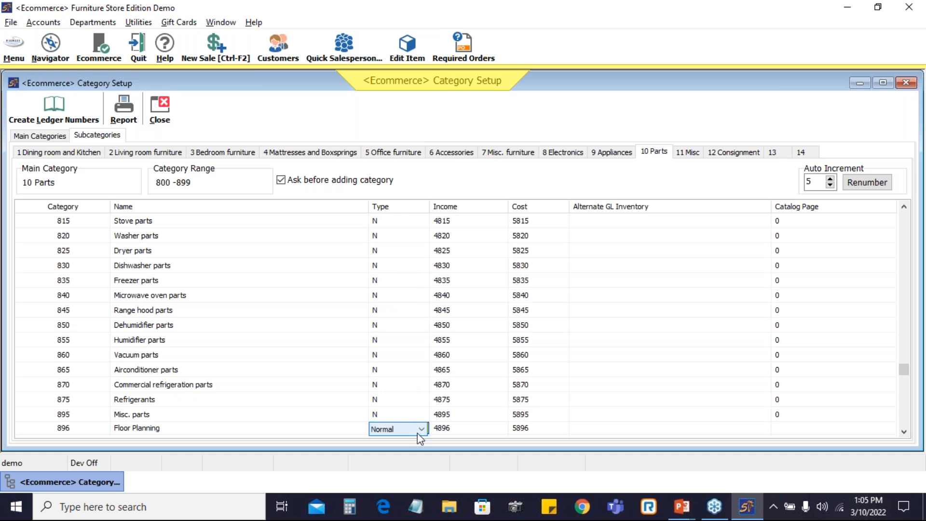
click(425, 429)
click(393, 473)
Create ledger numbers for the categories, acknowledge, and close Category Setup
click(62, 106)
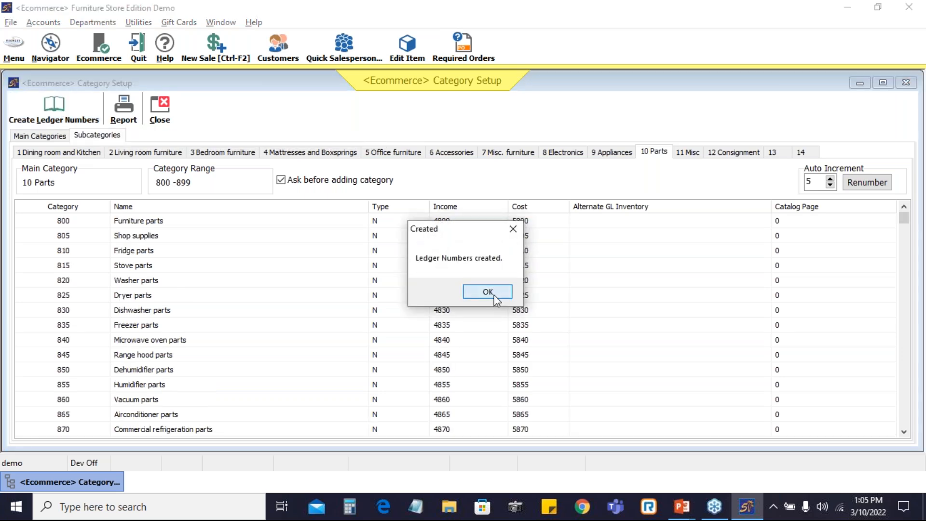
click(493, 294)
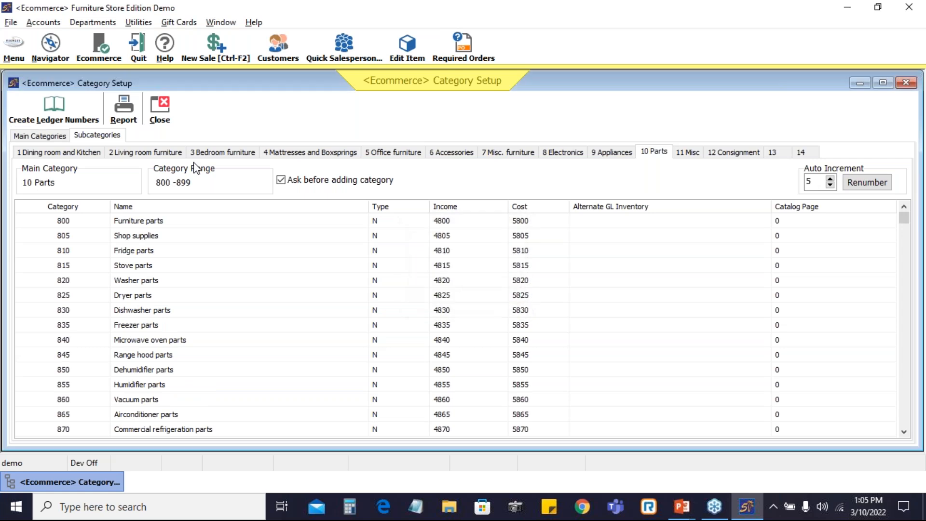
click(162, 110)
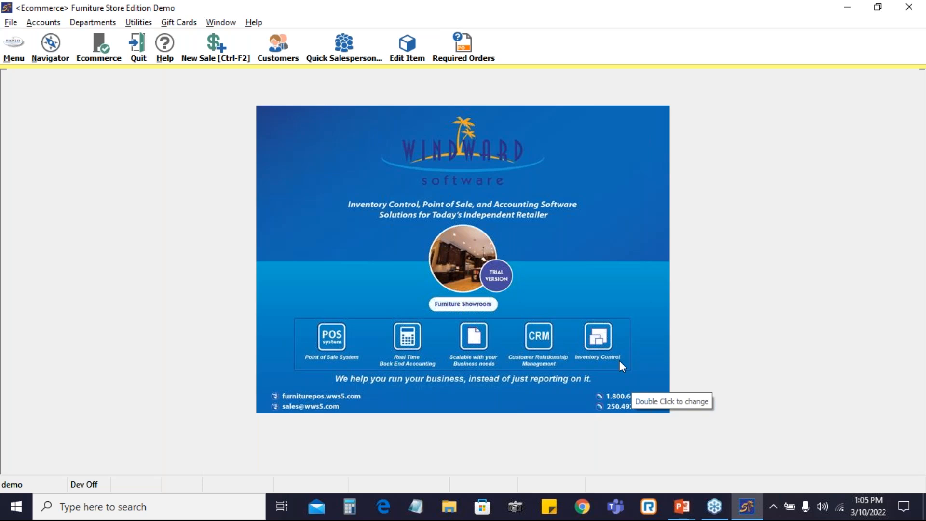
Start adding a new inventory item
click(20, 52)
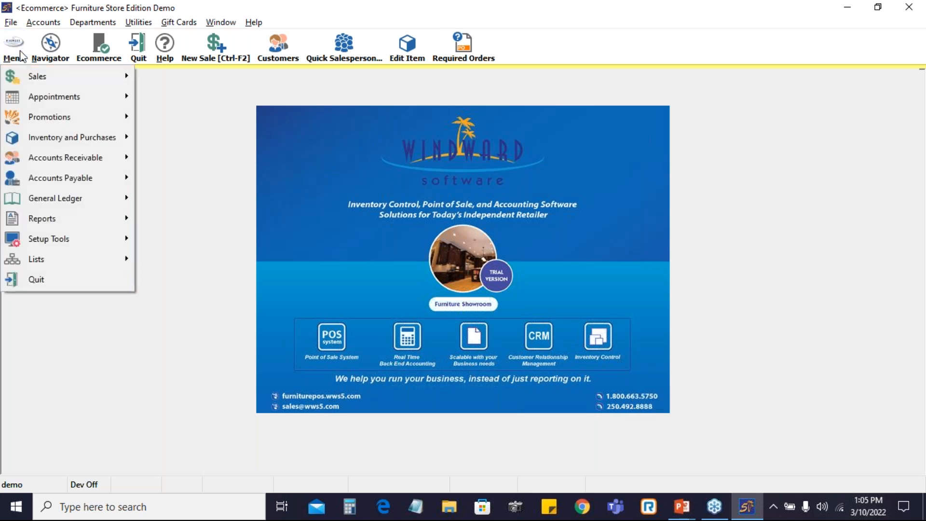
mouse_move(114, 143)
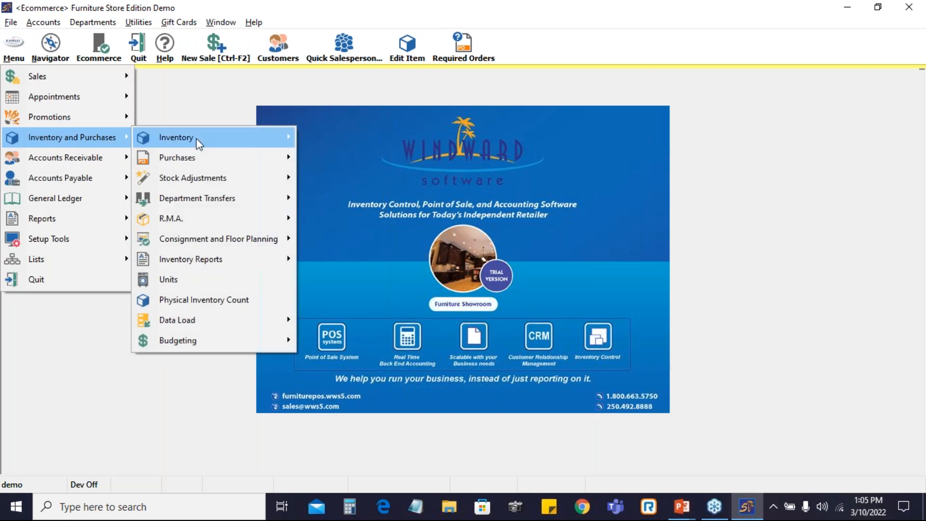
mouse_move(251, 147)
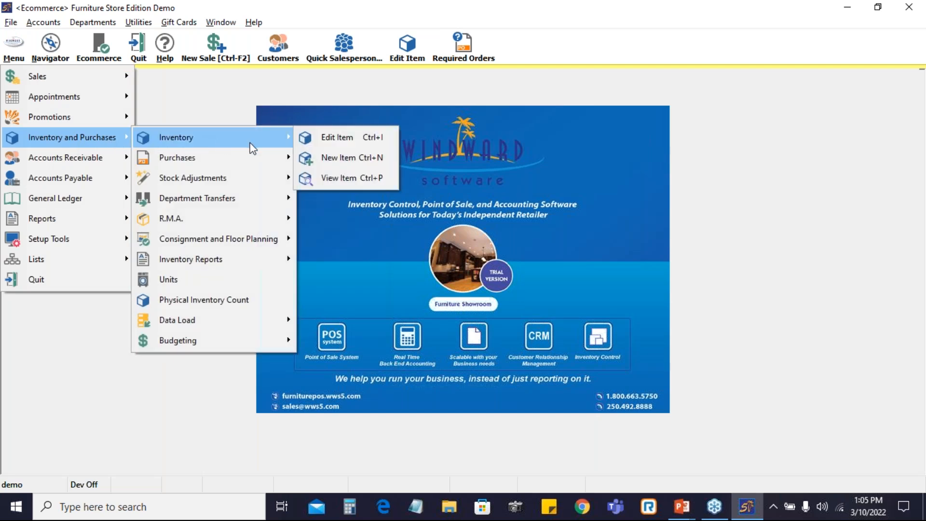
click(347, 162)
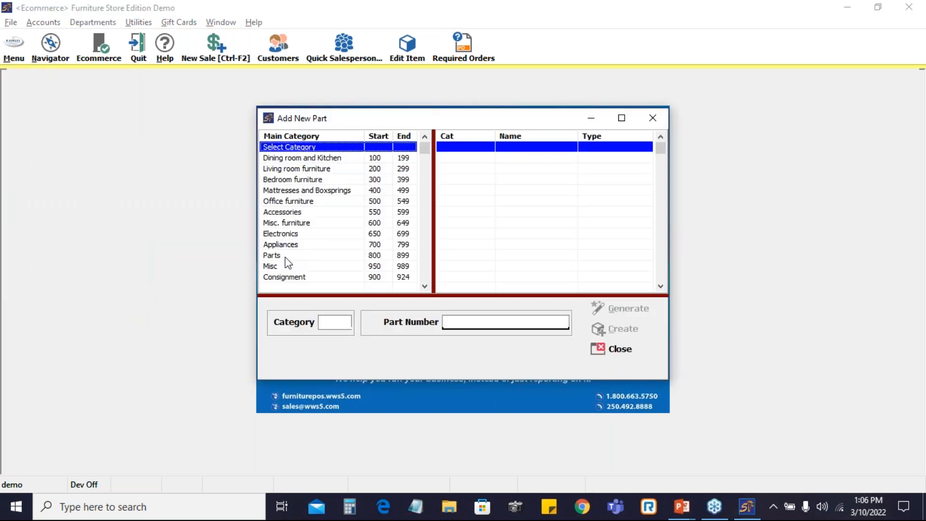
Choose the Parts main category and the 896 Floor Planning subcategory for the new part
click(285, 257)
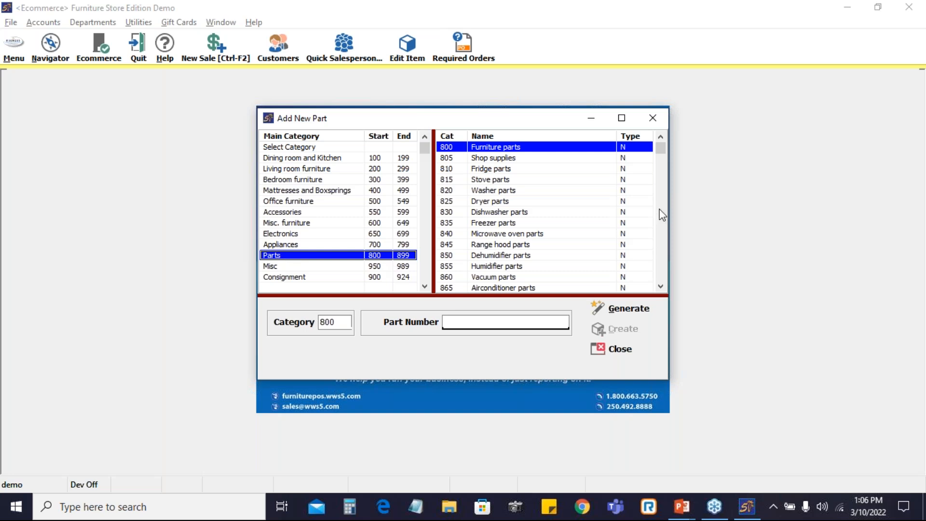
click(661, 235)
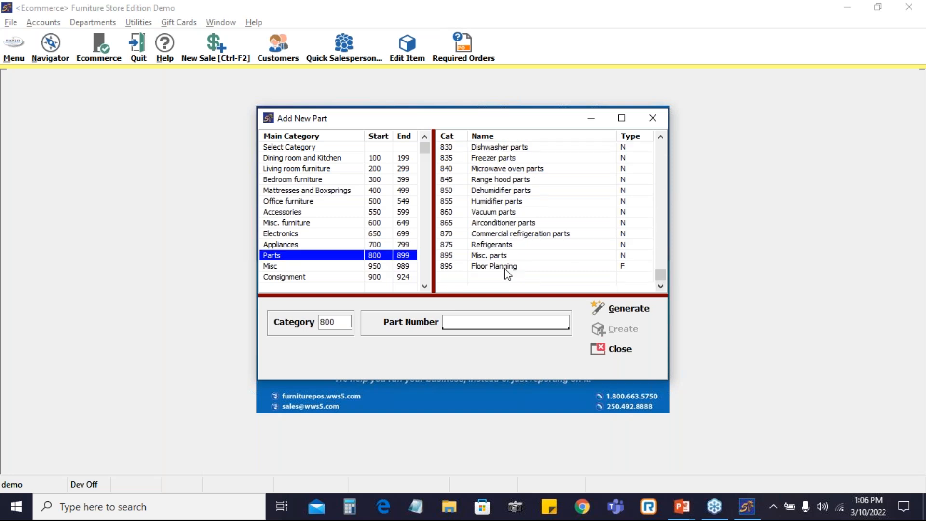
click(507, 267)
Enter part number "Floor Plan1" and create the part
click(499, 321)
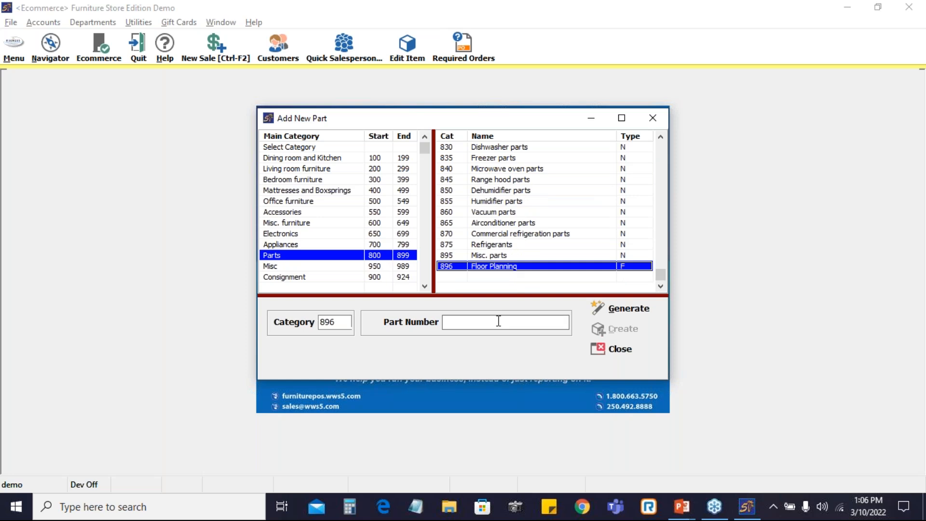
text(Floor Plan1)
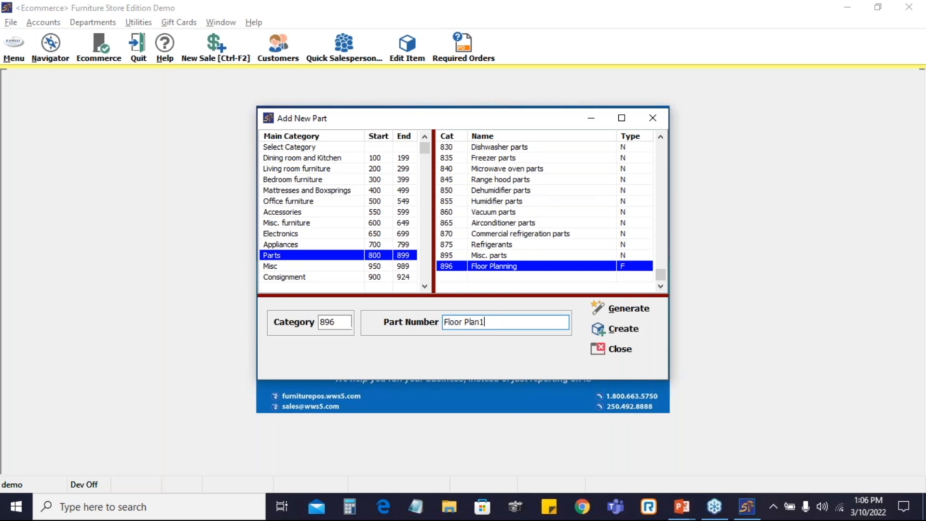
click(627, 334)
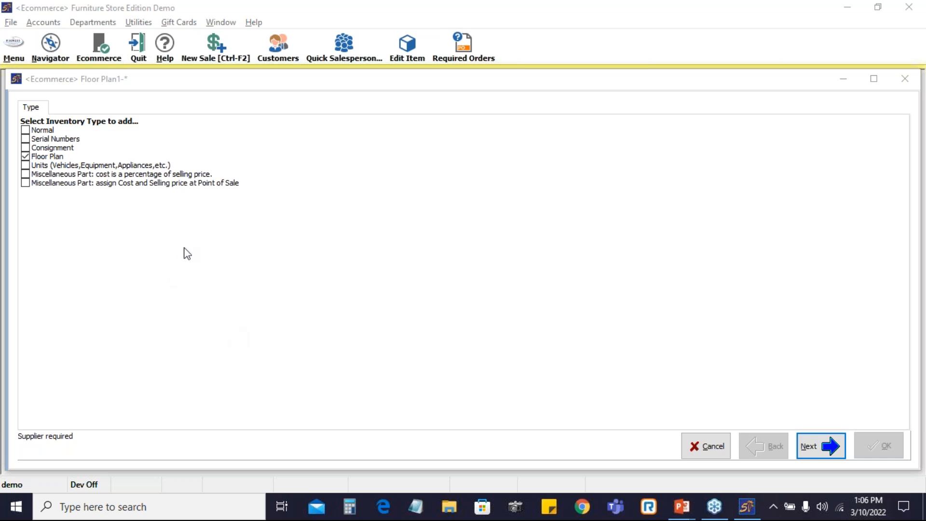
Add the Serial Numbers inventory type alongside Floor Plan and continue
click(25, 140)
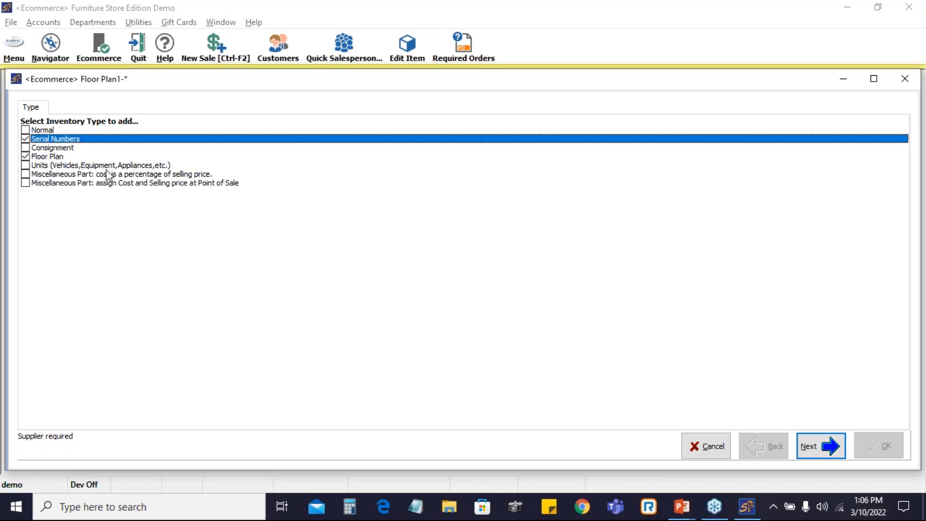
click(829, 453)
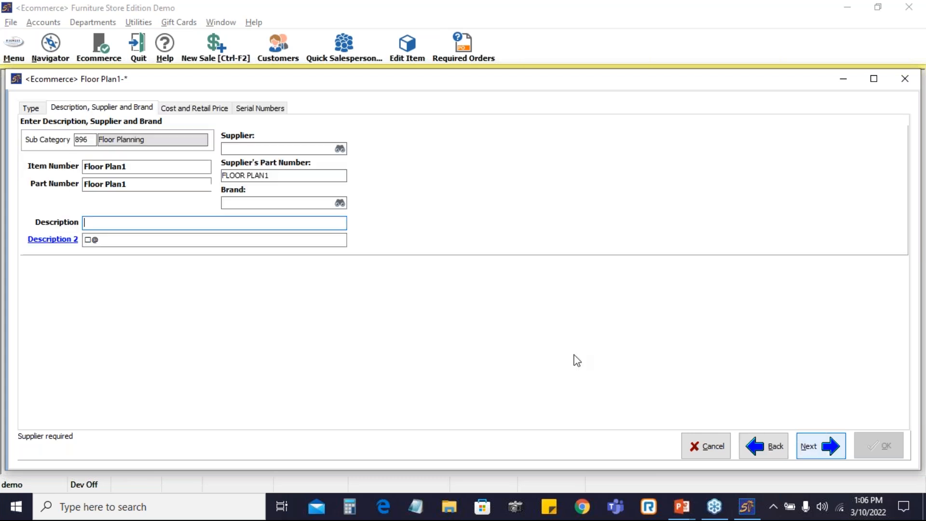
Set the item description to "Floor Plan Items"
text(Fl)
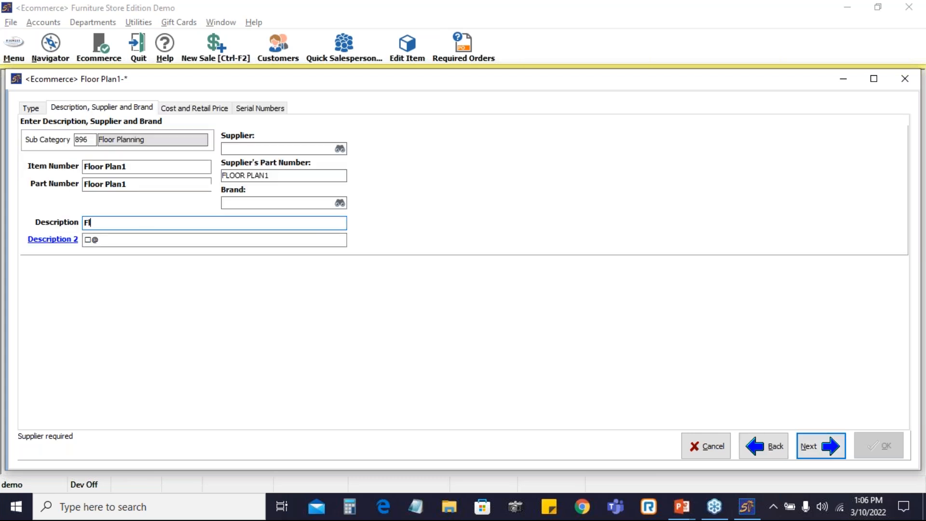
text(lor)
text(oor Plan Items)
Look up and select Whirlpool as the item's supplier
click(340, 149)
text(whirl)
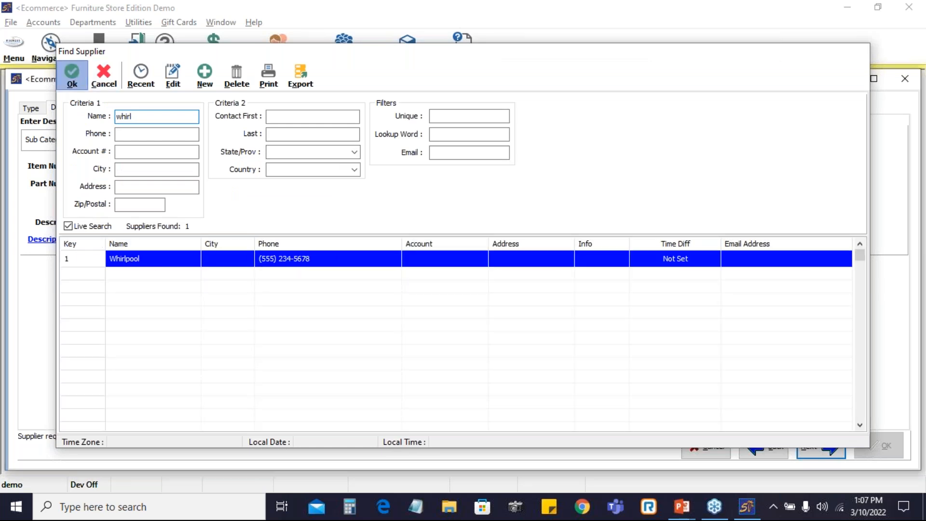
click(72, 76)
Set the item's standard cost to 150
click(826, 453)
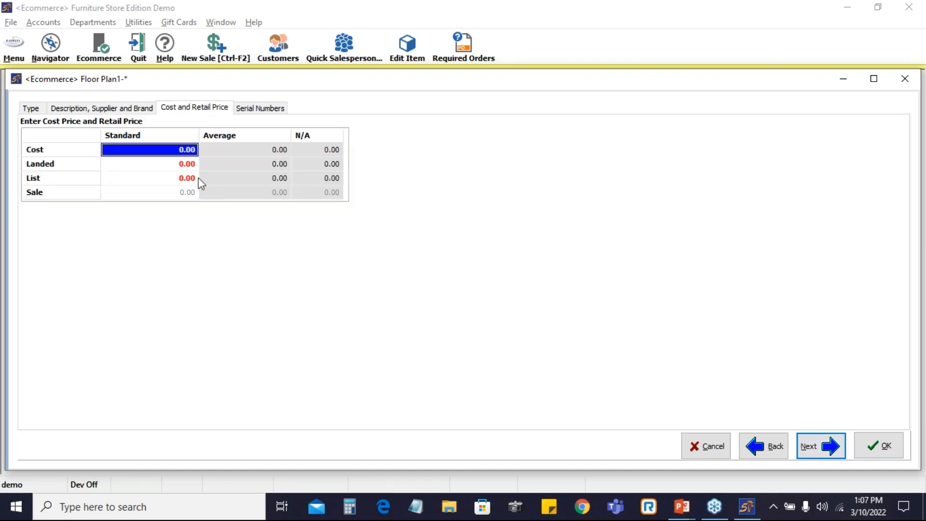
text(150)
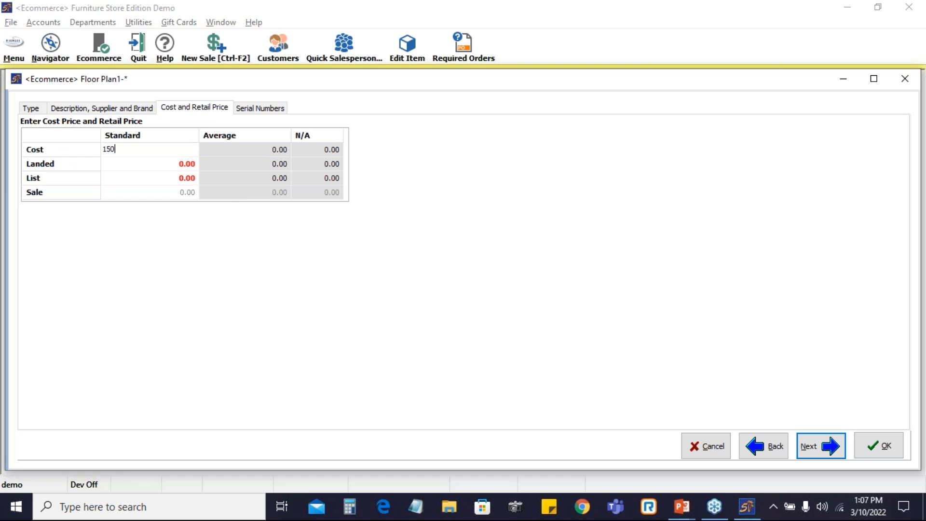
key(Return)
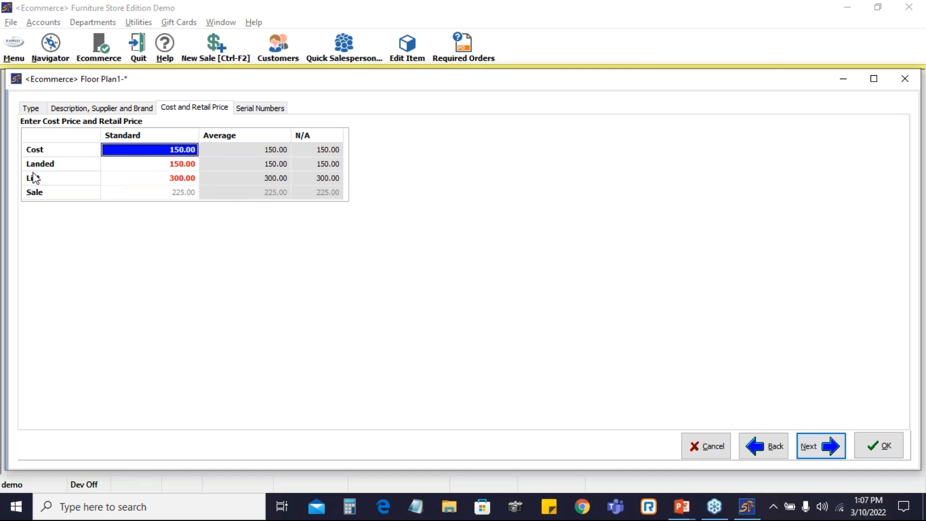
Finish the new item without initial serial numbers and save the Floor Plan1 inventory record
click(829, 451)
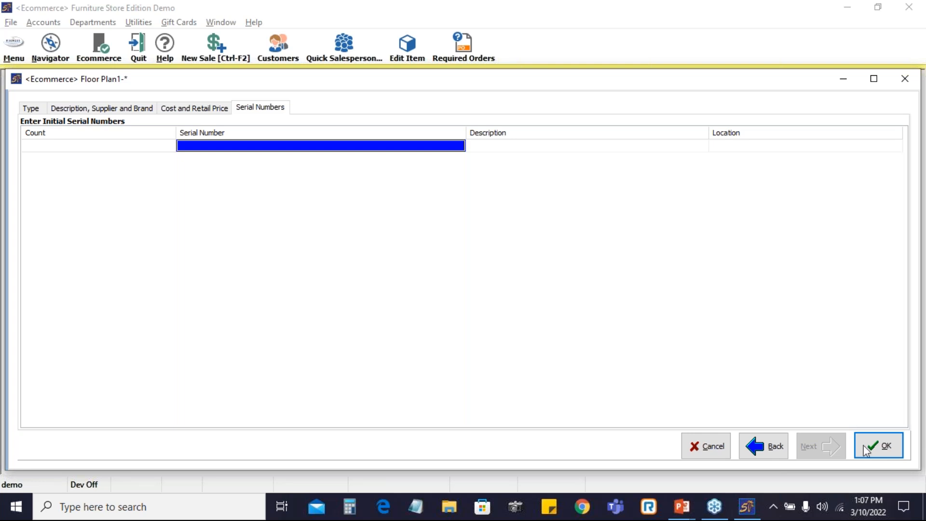
click(882, 454)
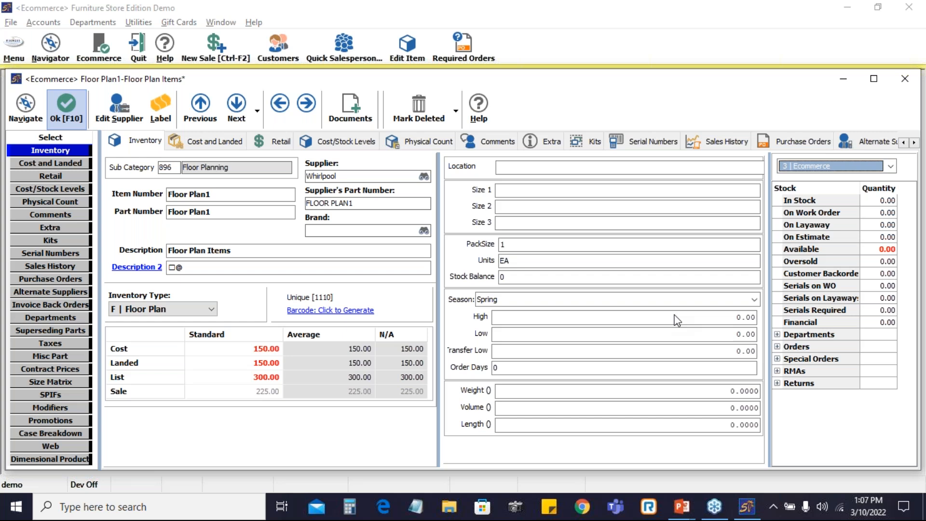
key(F10)
click(625, 348)
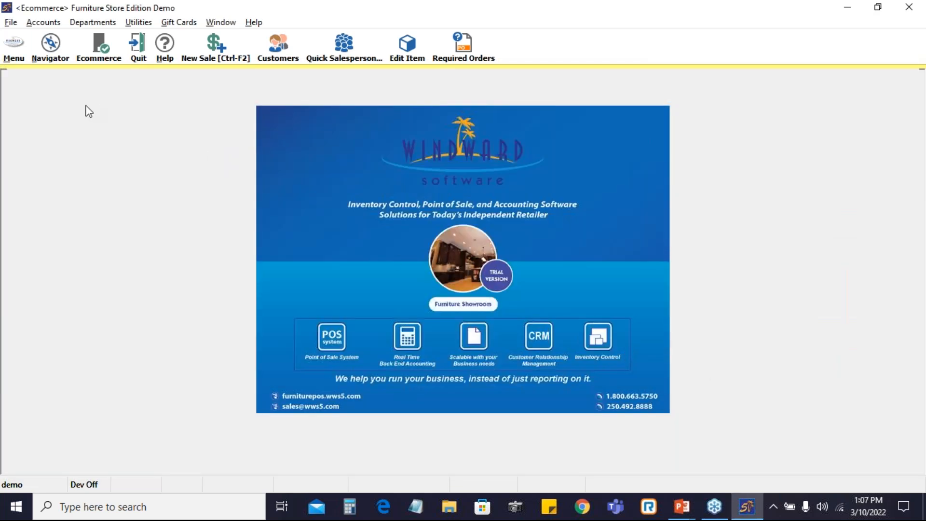
Start new floor planning stock and choose Whirlpool as the supplier
click(15, 53)
mouse_move(44, 140)
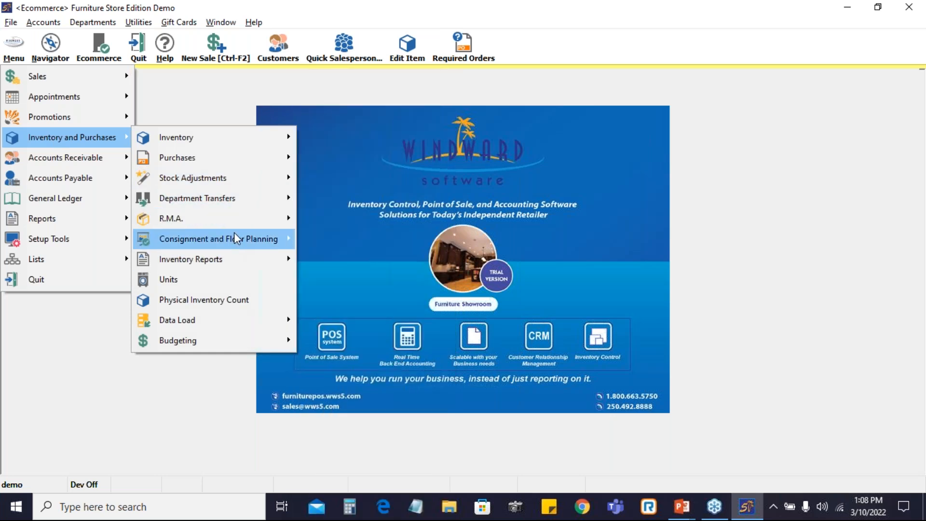
mouse_move(271, 244)
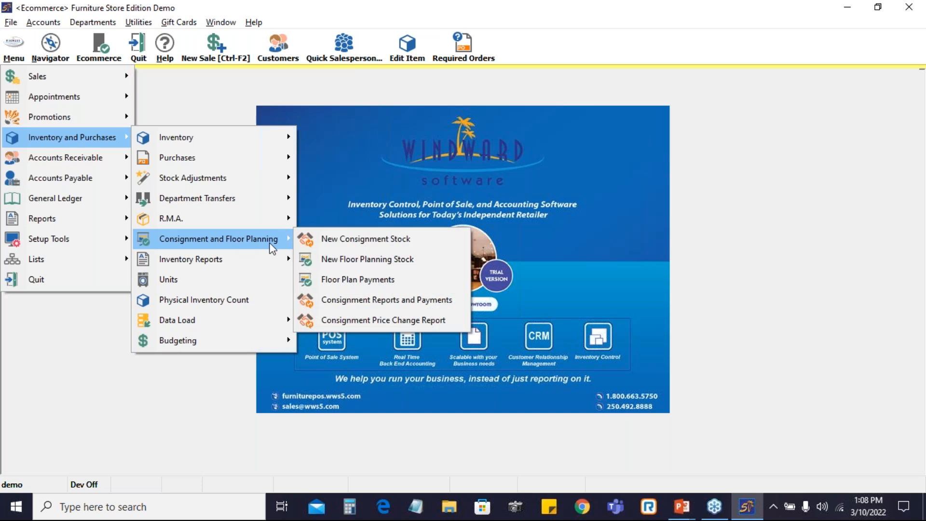
click(373, 260)
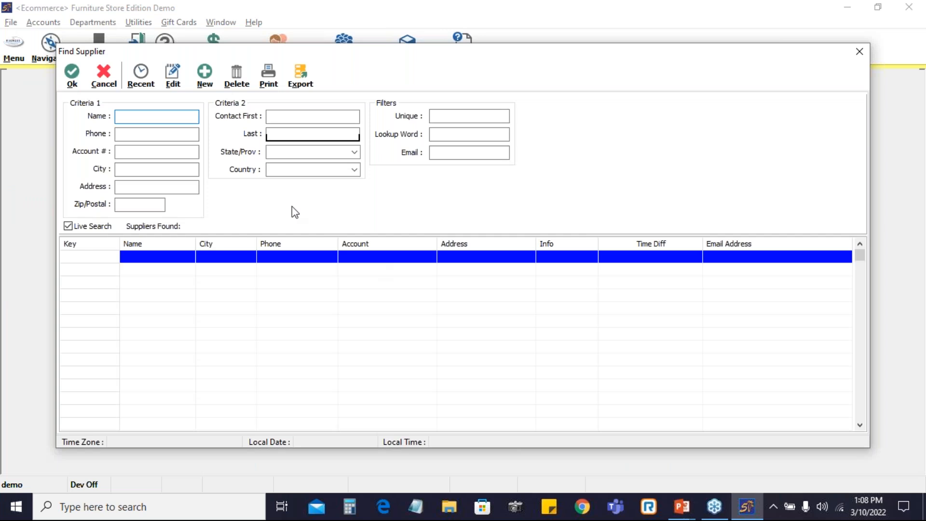
text(whi)
key(Return)
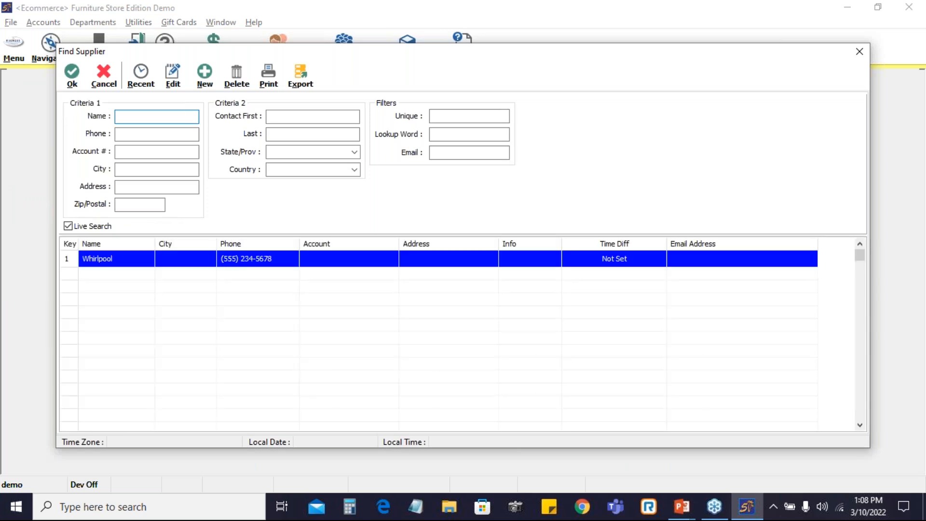
text(whir)
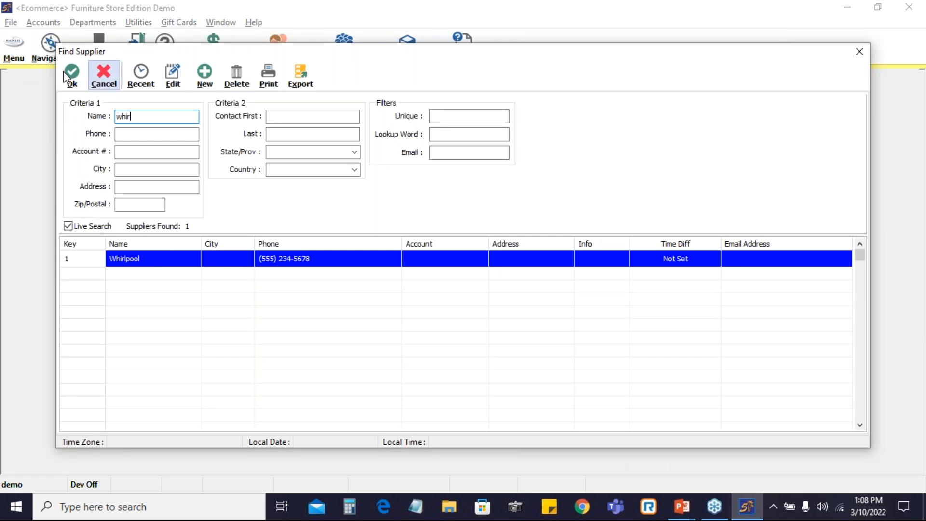
click(80, 77)
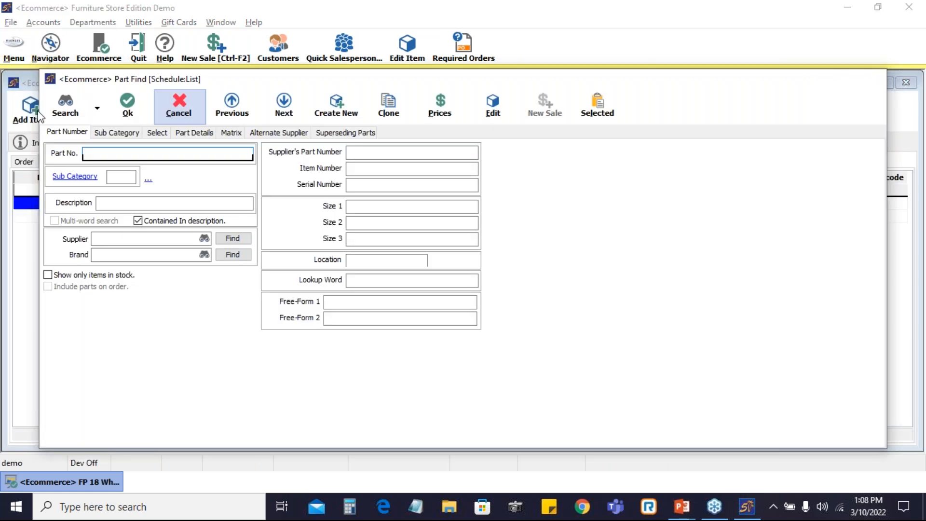
Find the part "Floor Plan" and add Floor Plan1 to the floor-plan order, setting received quantities to zero first
click(176, 106)
click(234, 206)
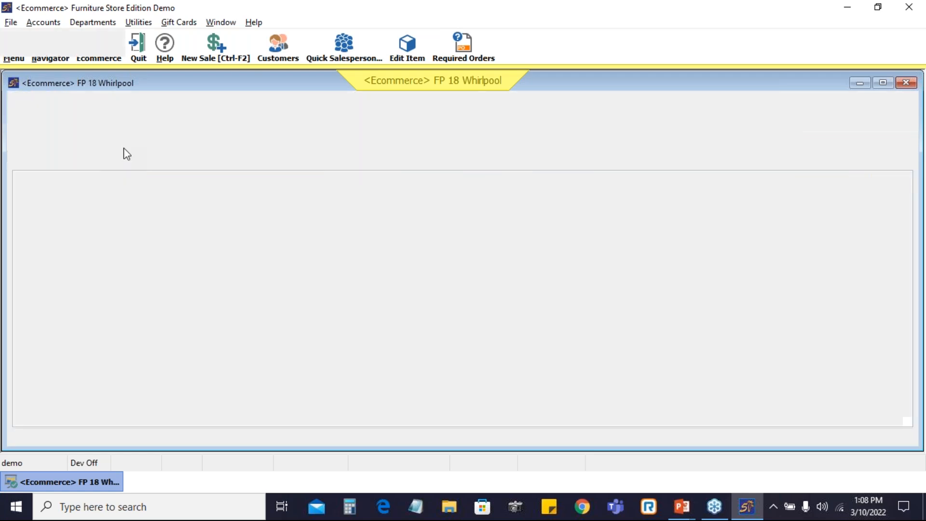
text(Floor)
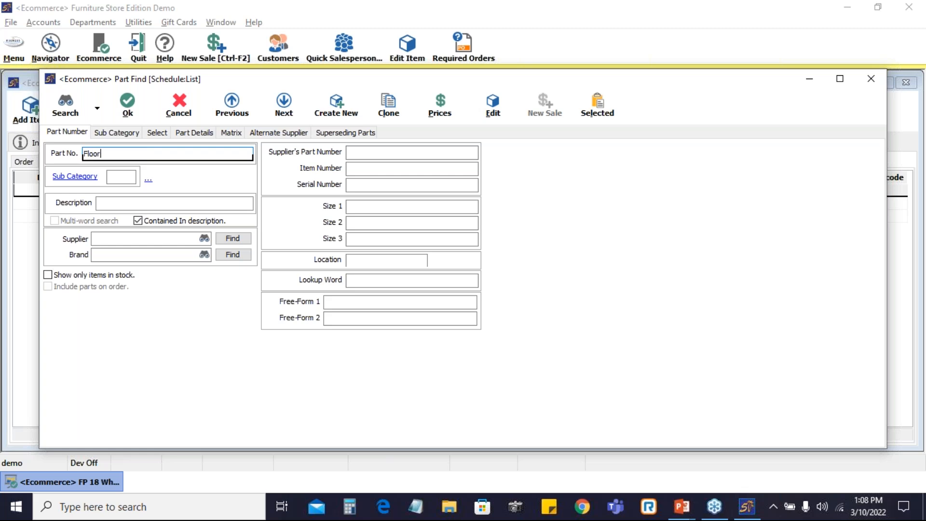
text( plan)
key(BackSpace)
key(BackSpace)
key(BackSpace)
key(BackSpace)
text(Plan)
key(Return)
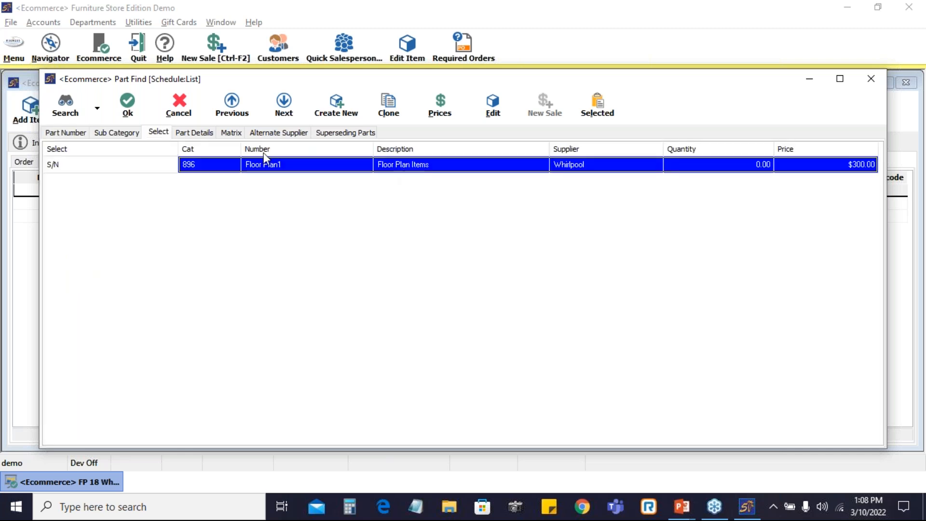
click(126, 105)
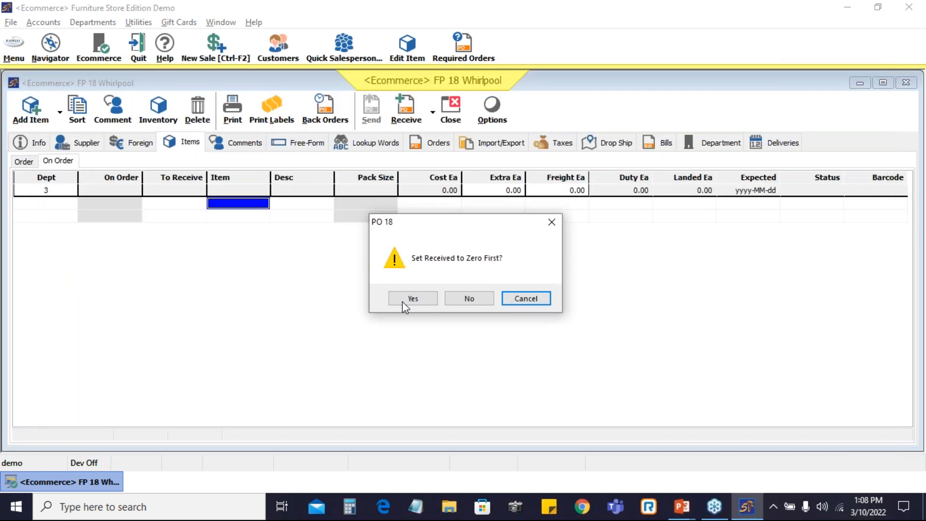
click(410, 299)
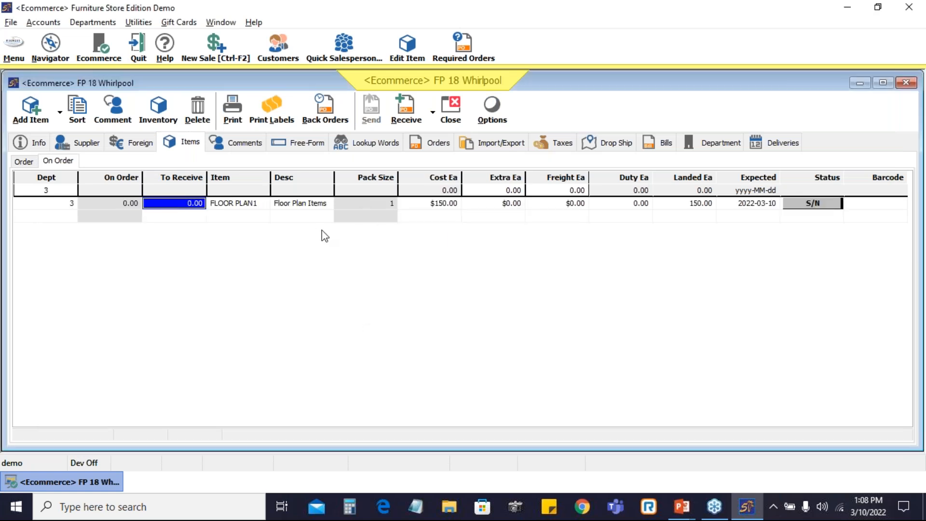
Set 1 unit to receive and give it serial number 1234
text(1)
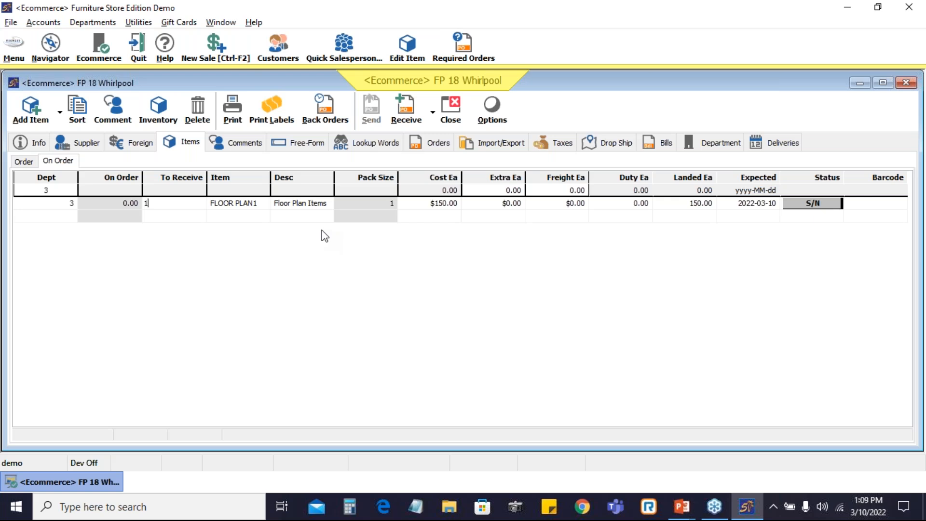
key(Return)
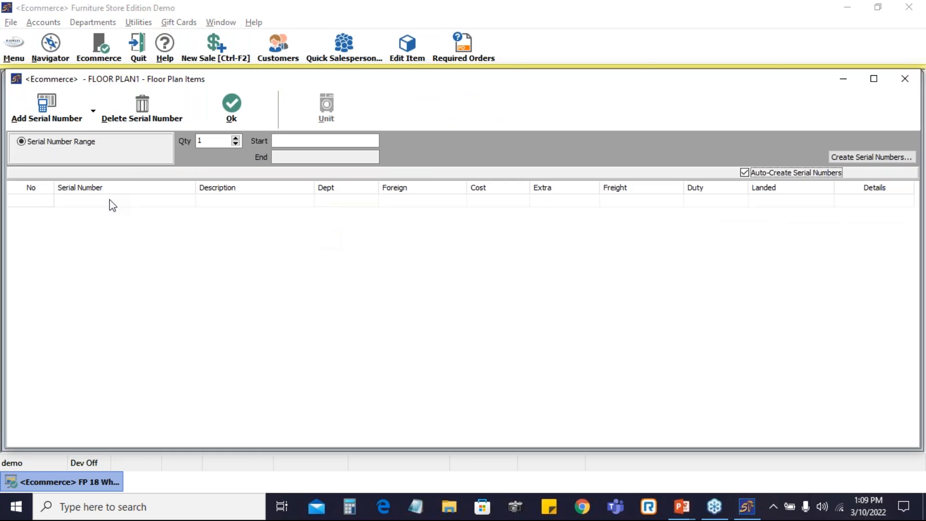
click(83, 203)
text(1234)
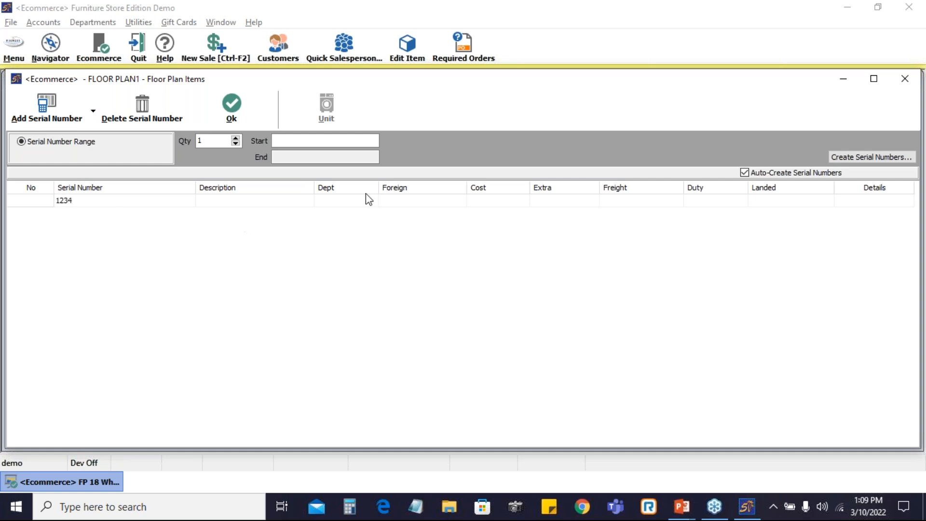
click(237, 112)
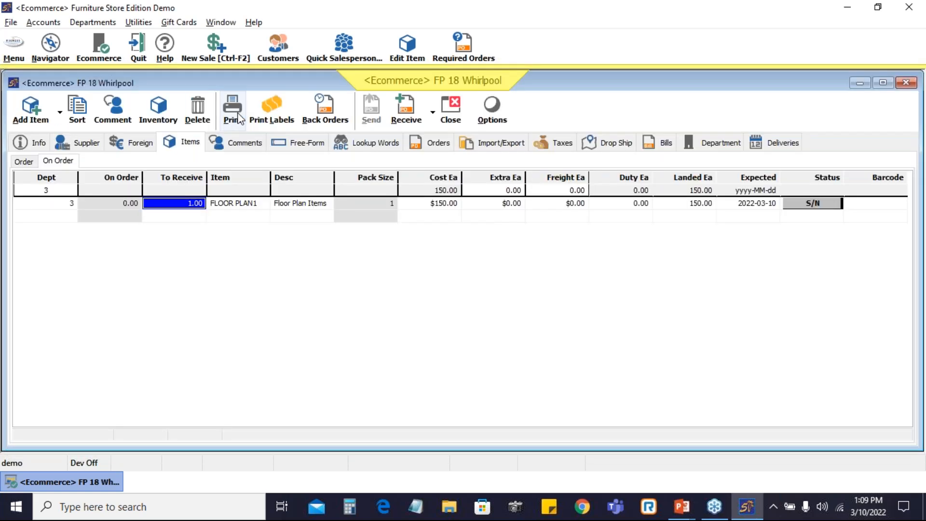
Receive the floor plan stock with bill due date 2022-05-09, skipping the receiving report
click(409, 105)
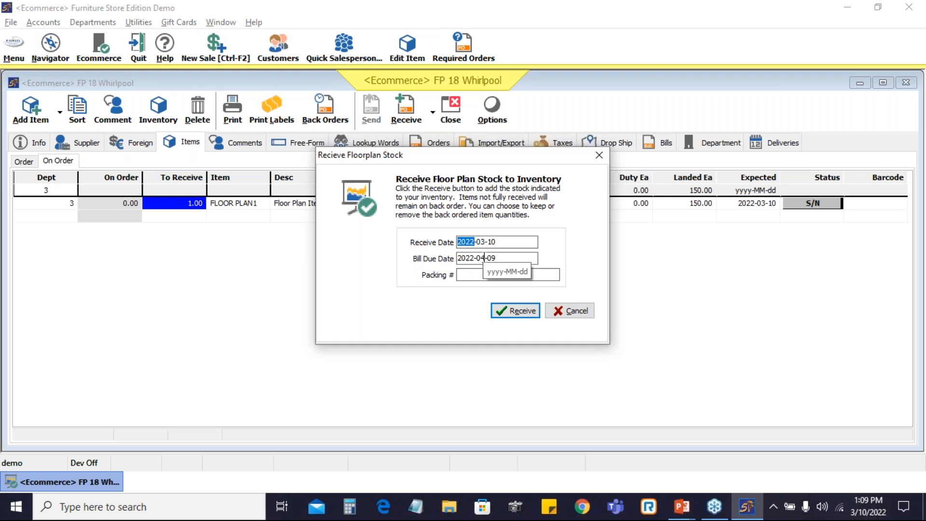
click(484, 258)
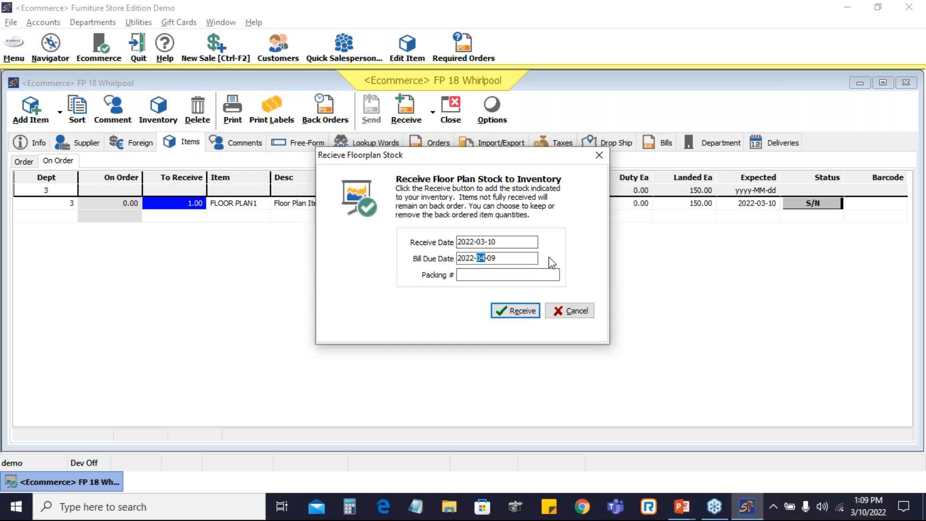
text(5)
key(Return)
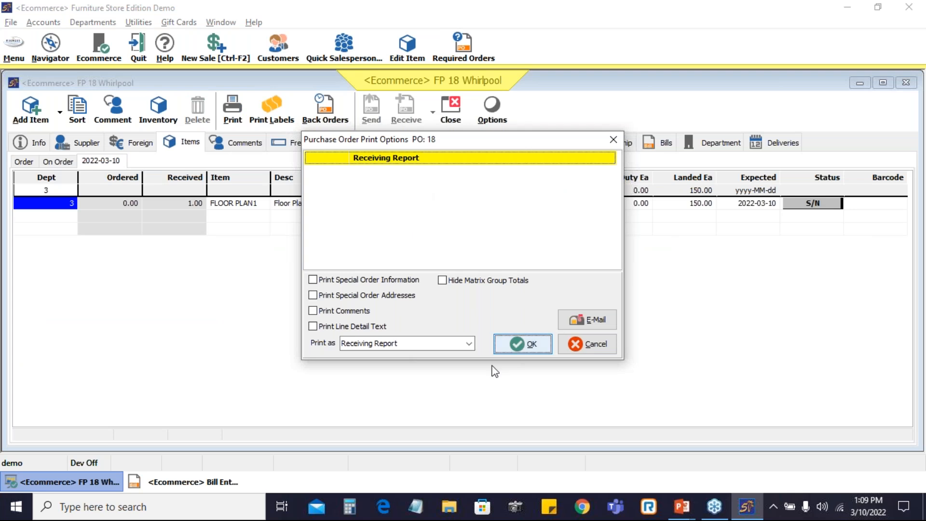
click(593, 346)
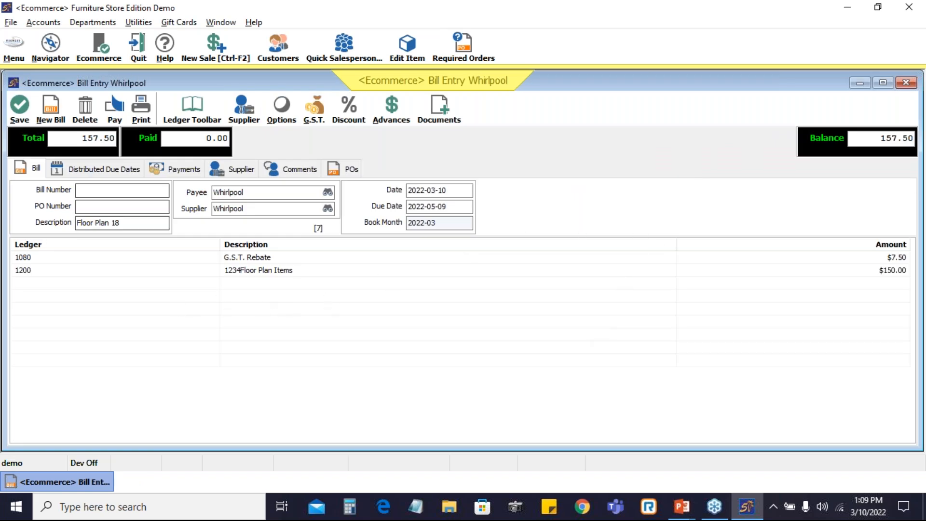
Delete the G.S.T. Rebate line from the Whirlpool bill
click(242, 258)
right_click(243, 261)
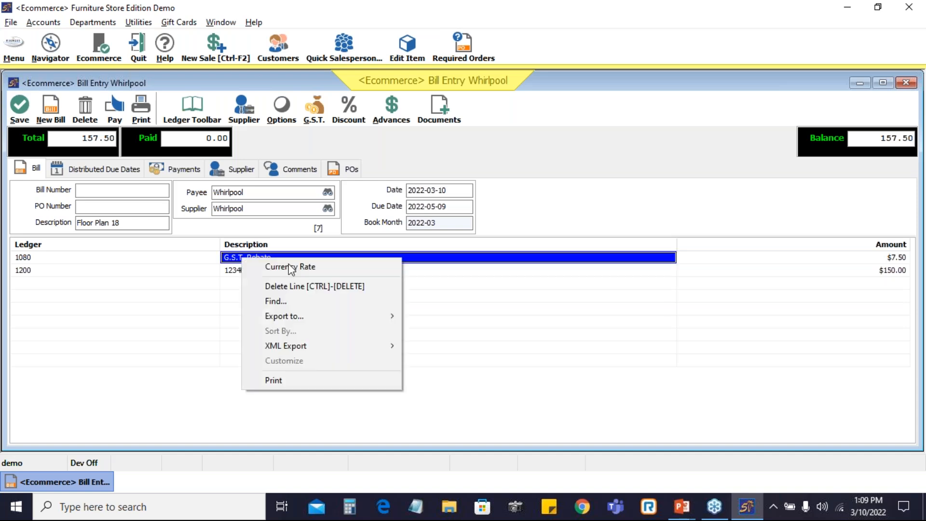
click(304, 286)
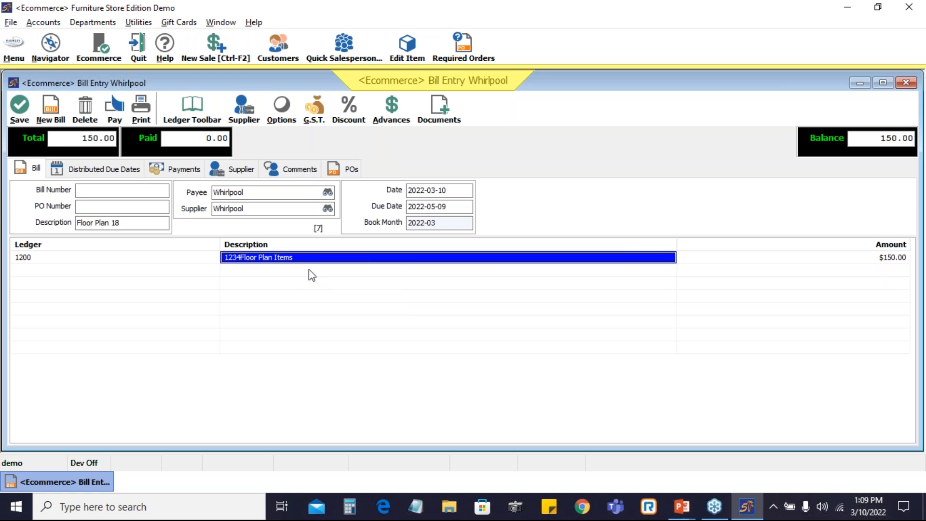
click(309, 269)
click(889, 258)
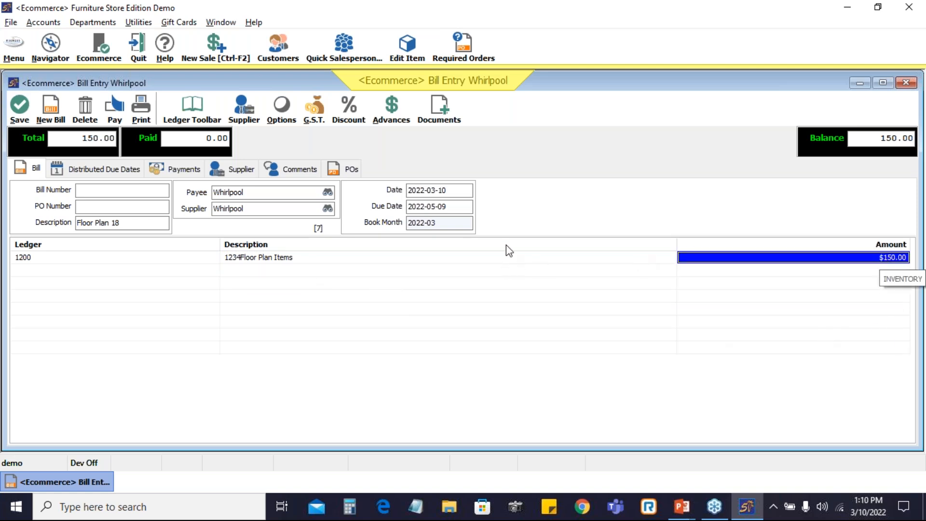
Save the bill after entering the supplier's bill number
click(17, 106)
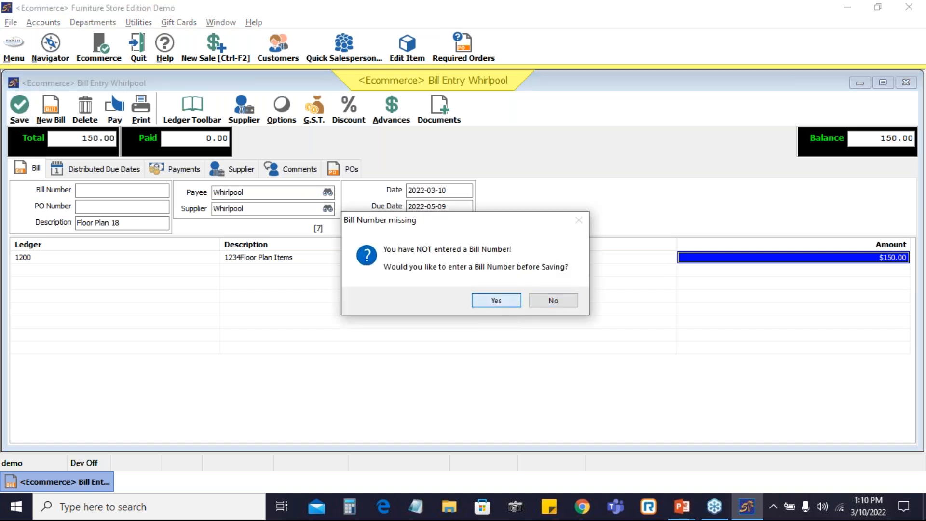
click(497, 300)
text(123)
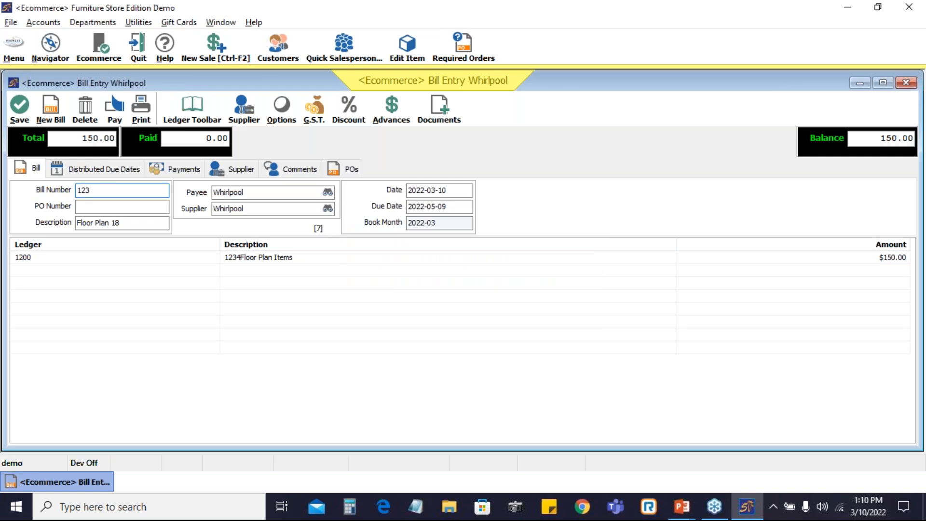
key(BackSpace)
key(BackSpace)
key(BackSpace)
text(12345)
key(Tab)
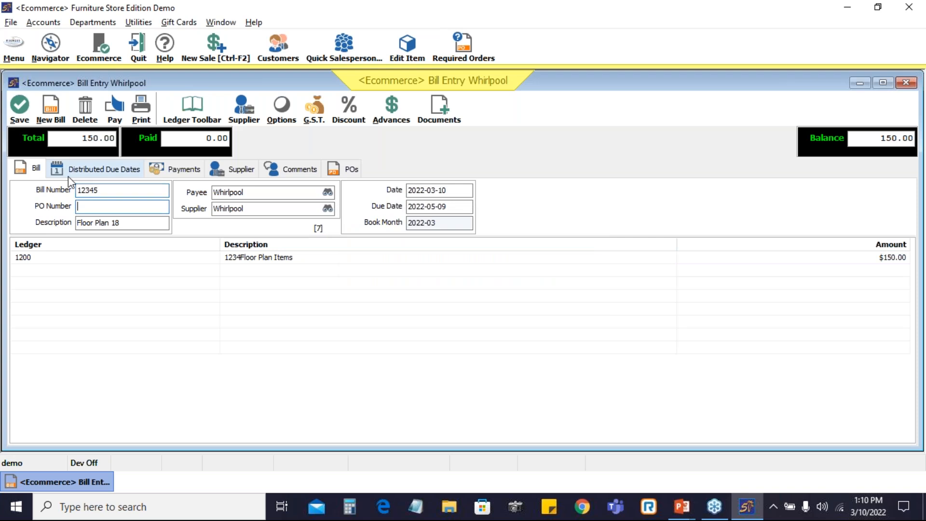
click(27, 106)
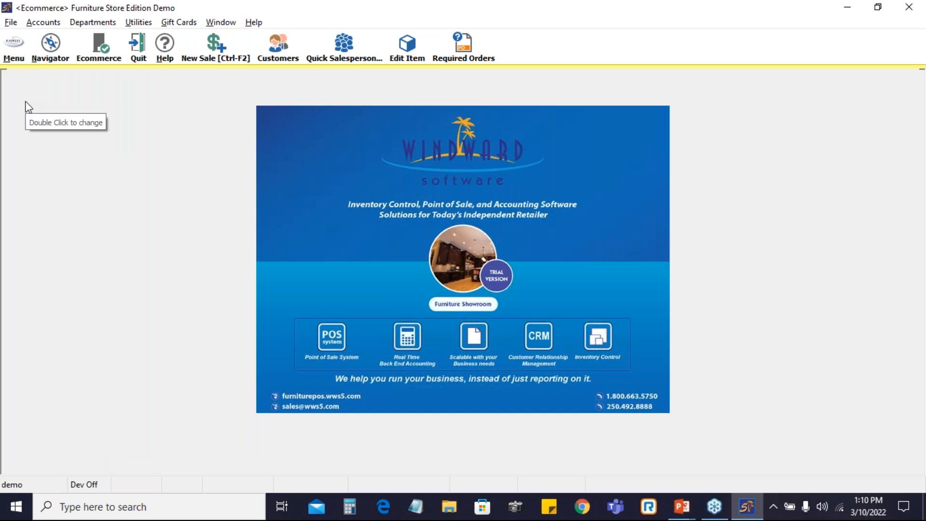
Open Edit Item to look up an inventory part
click(12, 52)
click(45, 135)
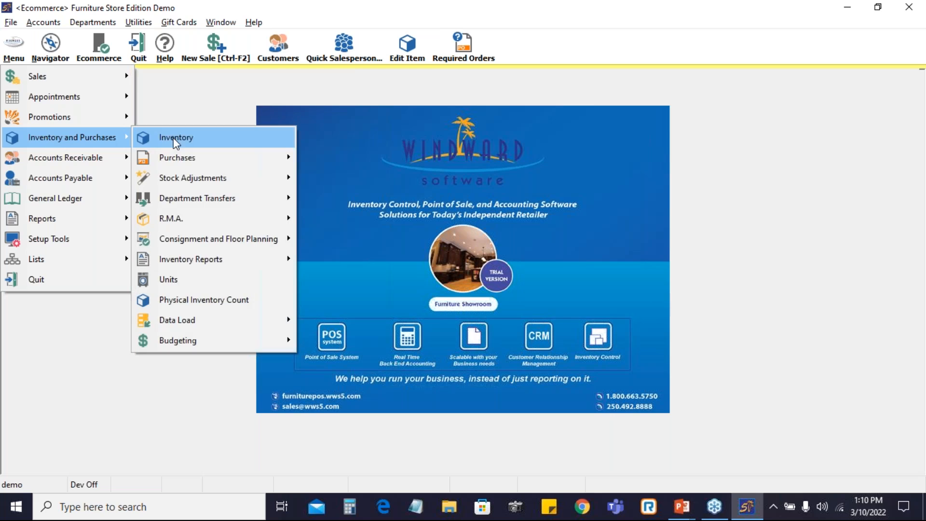
click(173, 138)
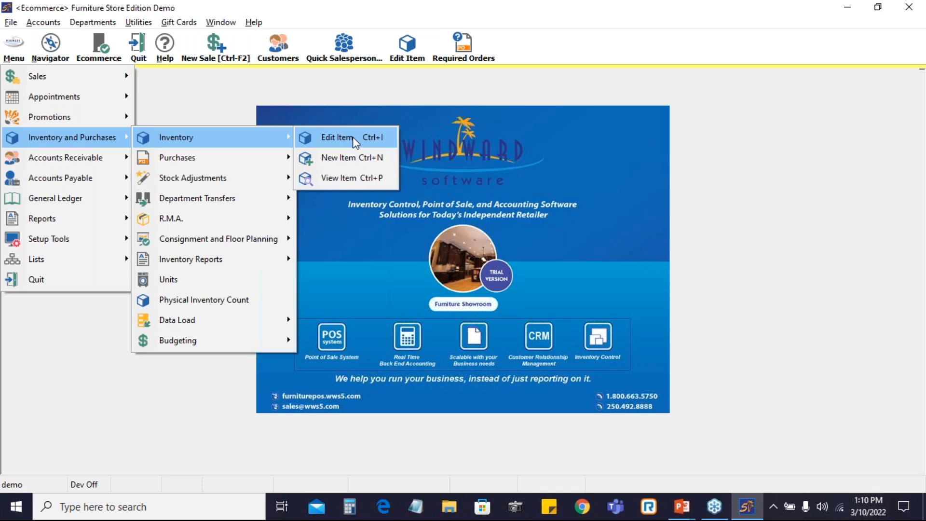
click(338, 138)
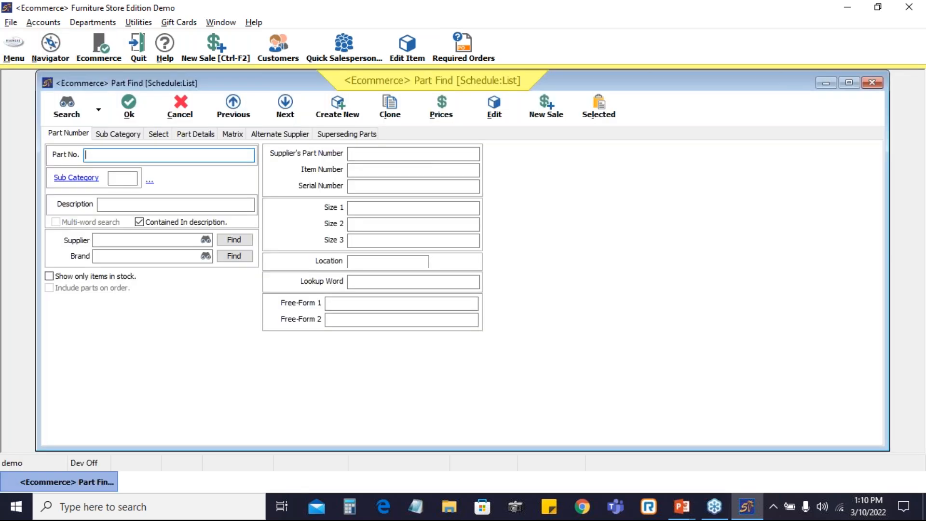
Search the inventory parts for floor plan items and close the results list
text(floor plan)
key(Return)
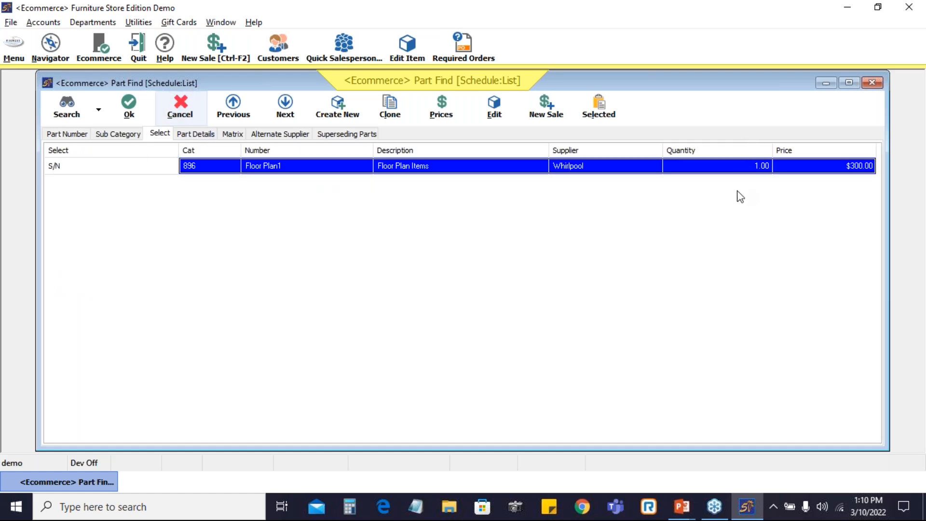
click(189, 116)
Start a new cash sale invoice and add part Floor Plan1 to it
click(13, 48)
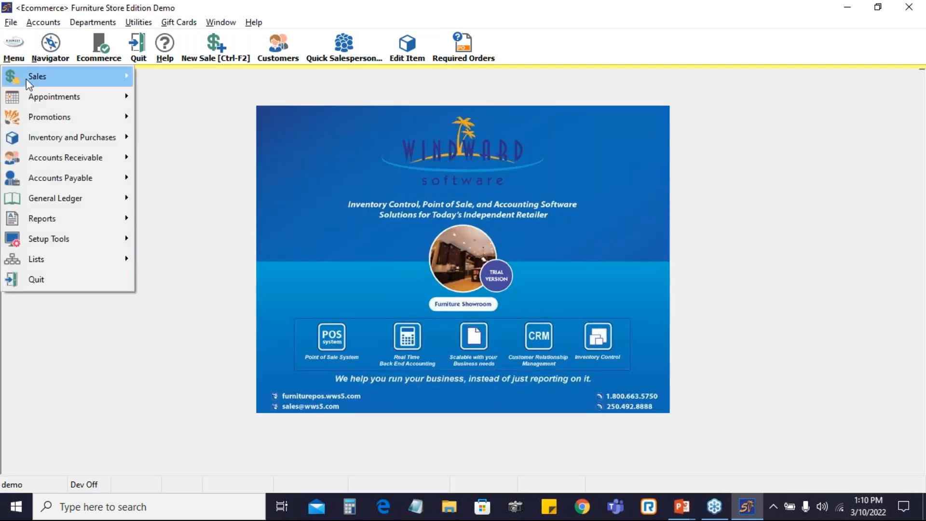
mouse_move(26, 79)
click(208, 72)
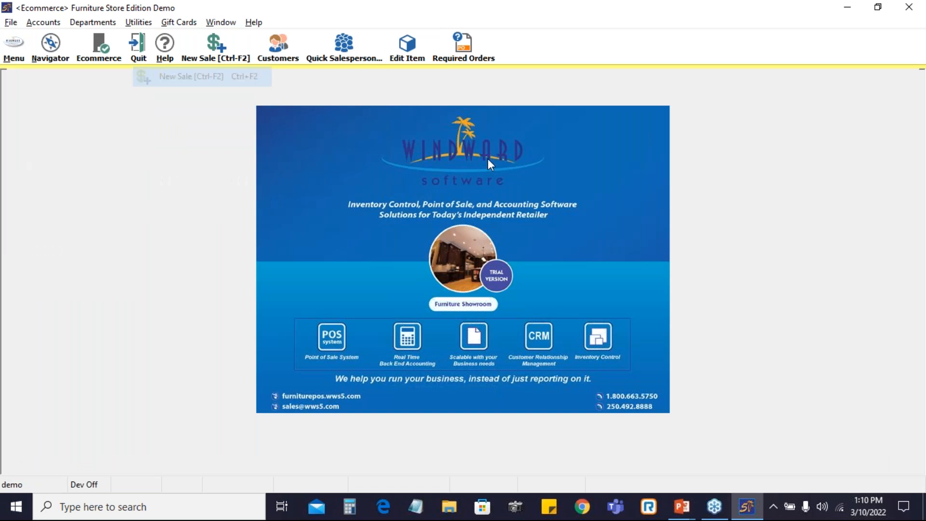
click(521, 146)
click(408, 172)
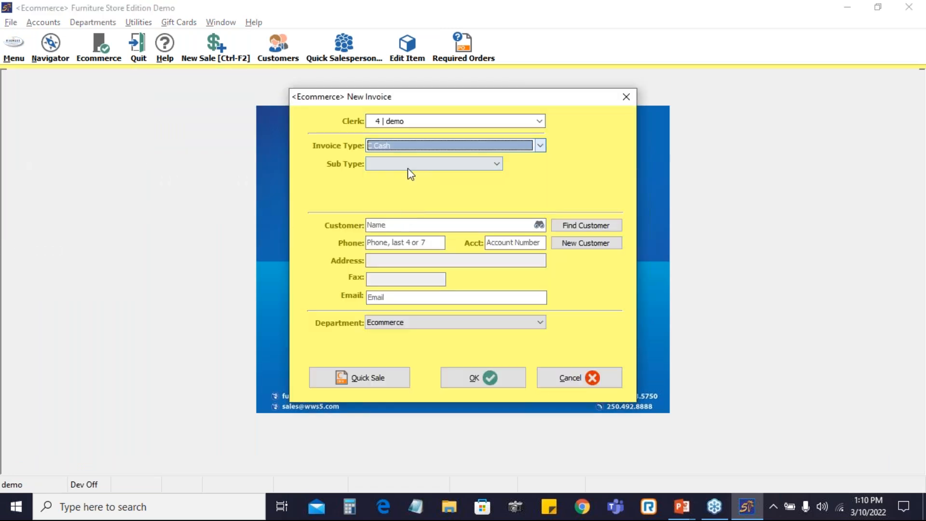
click(485, 376)
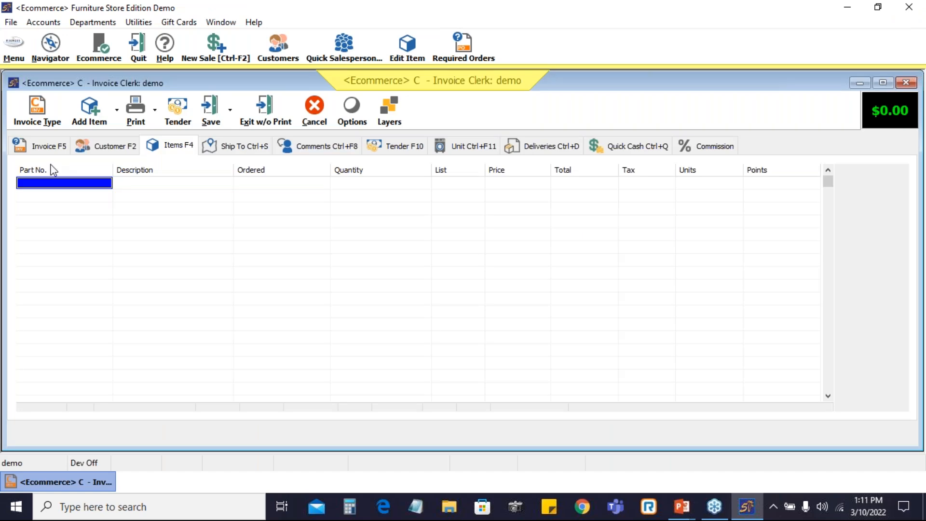
text(Floor plan1)
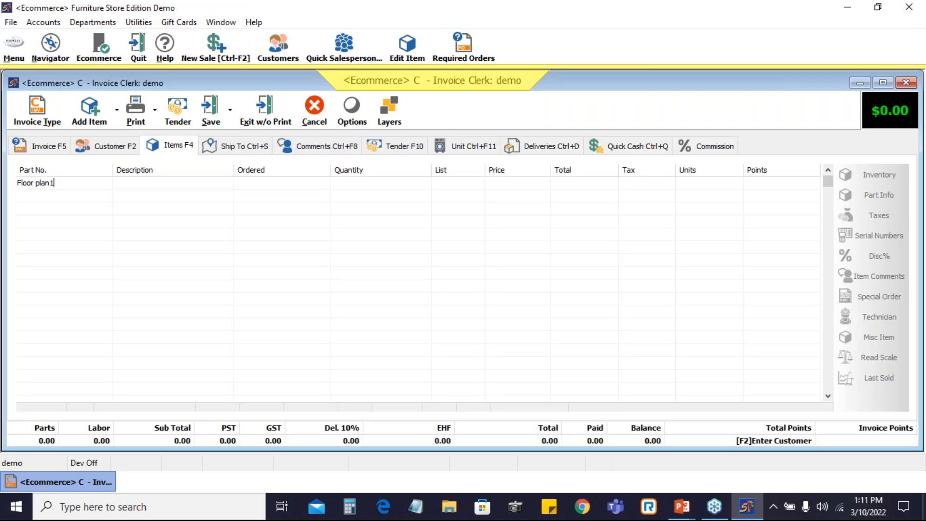
key(Return)
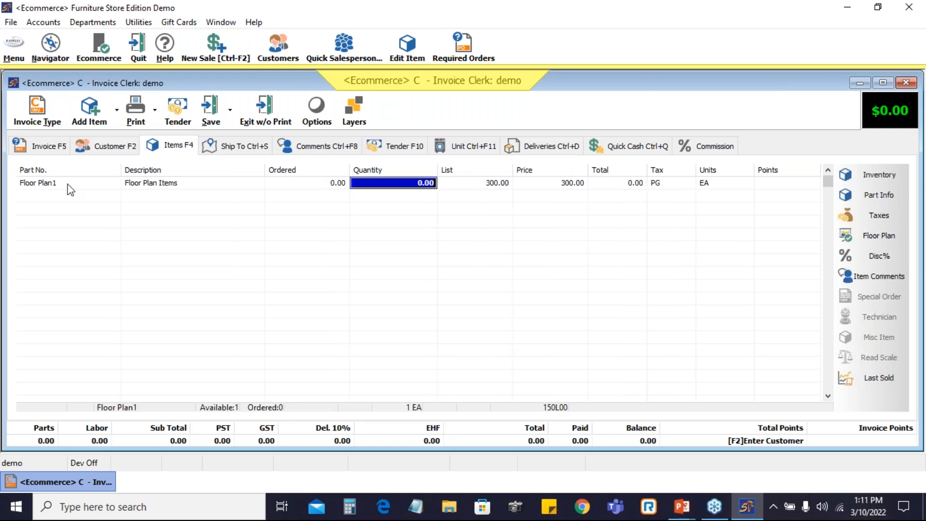
Select serial number 1234 for the Floor Plan1 line on the invoice
click(408, 186)
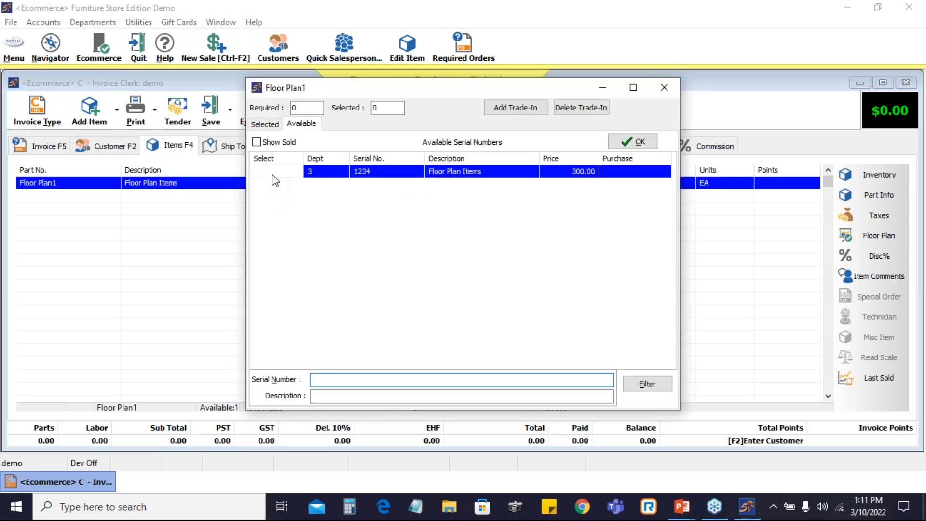
click(273, 173)
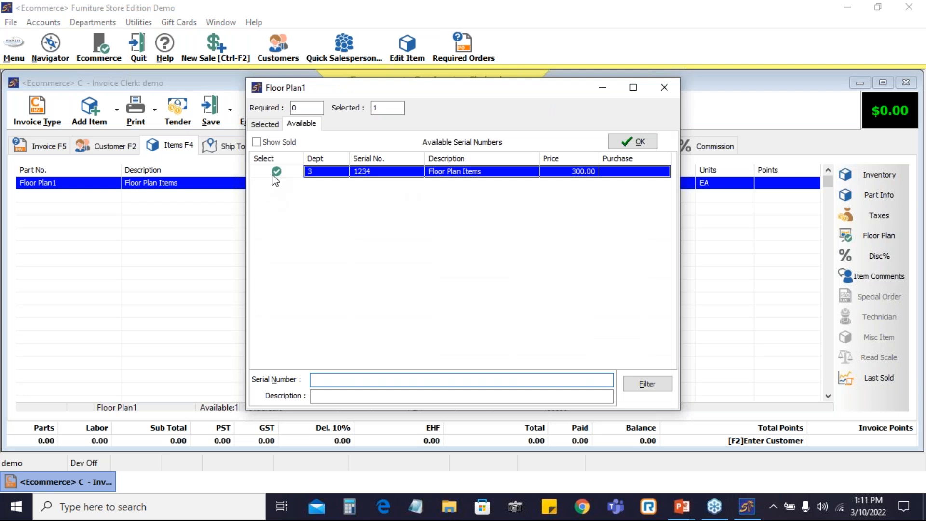
click(641, 144)
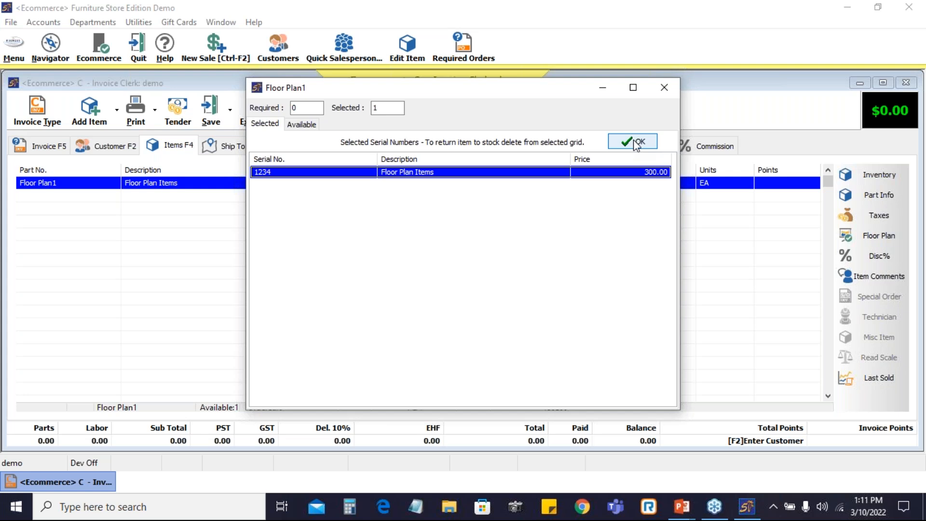
click(636, 143)
Tender the full invoice amount in cash and finish the sale without printing
click(398, 147)
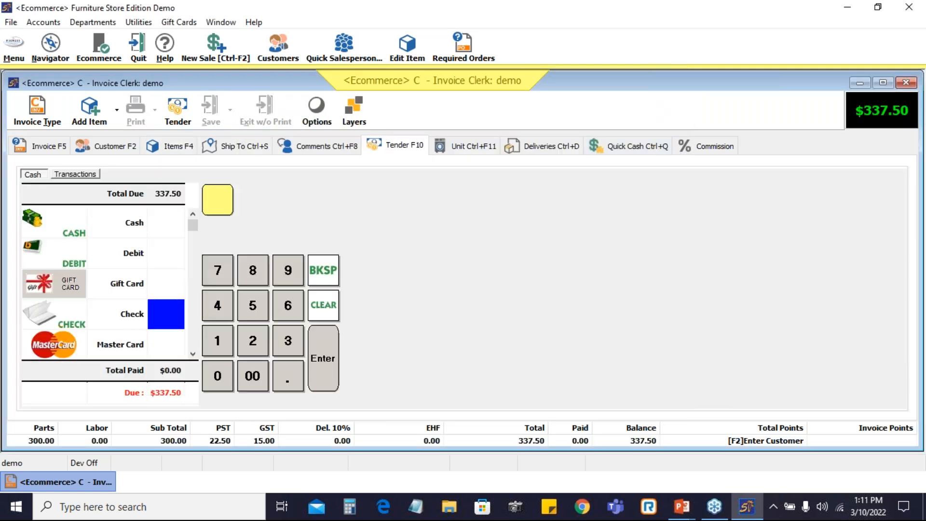
click(163, 223)
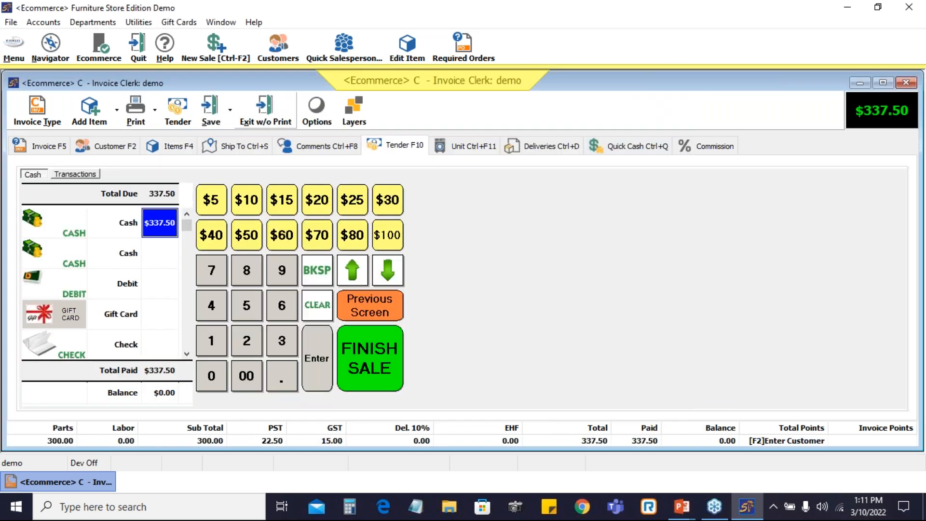
click(269, 110)
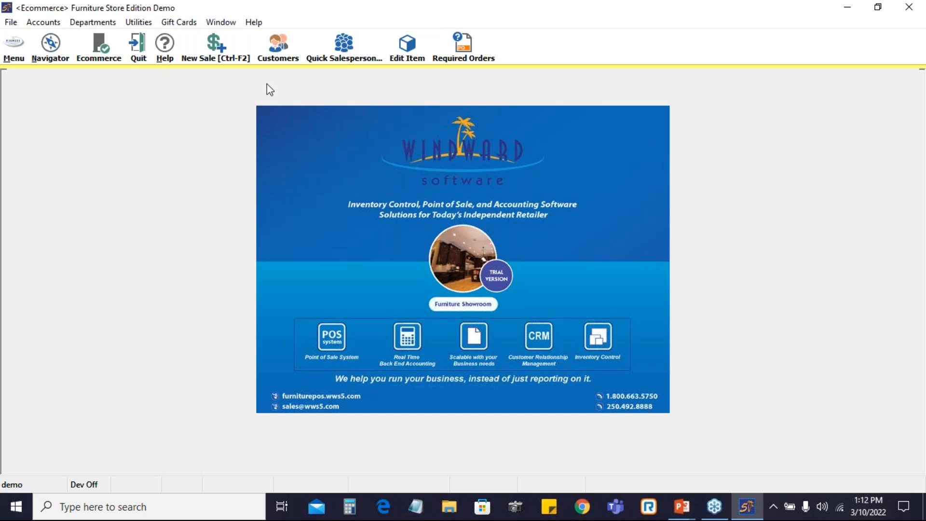
click(14, 51)
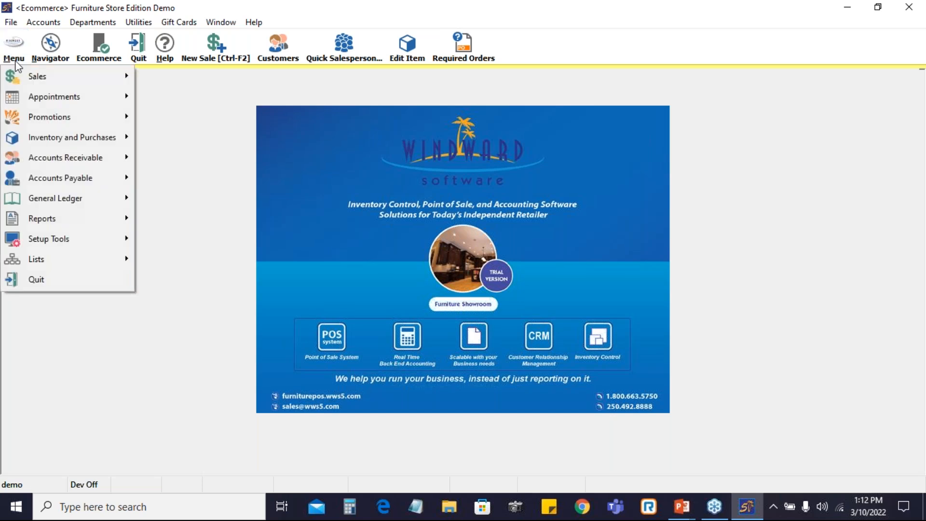
mouse_move(37, 146)
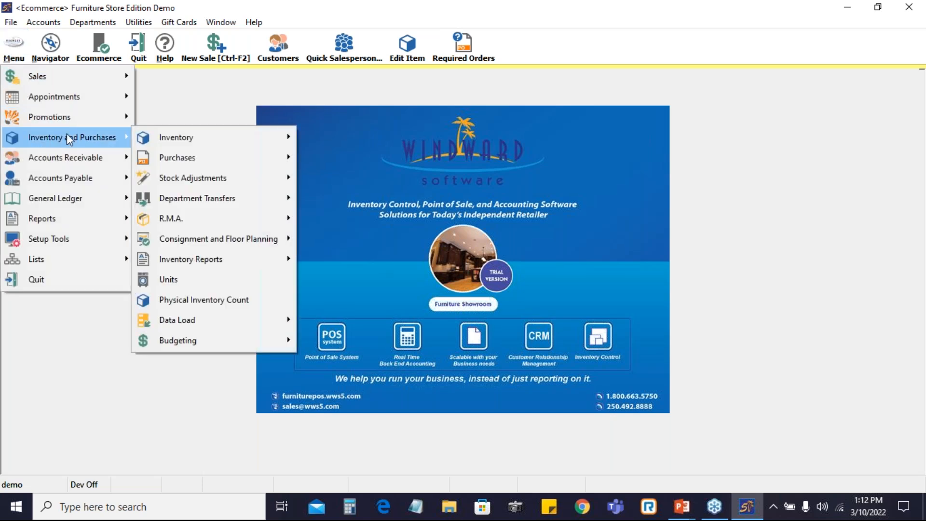
mouse_move(233, 245)
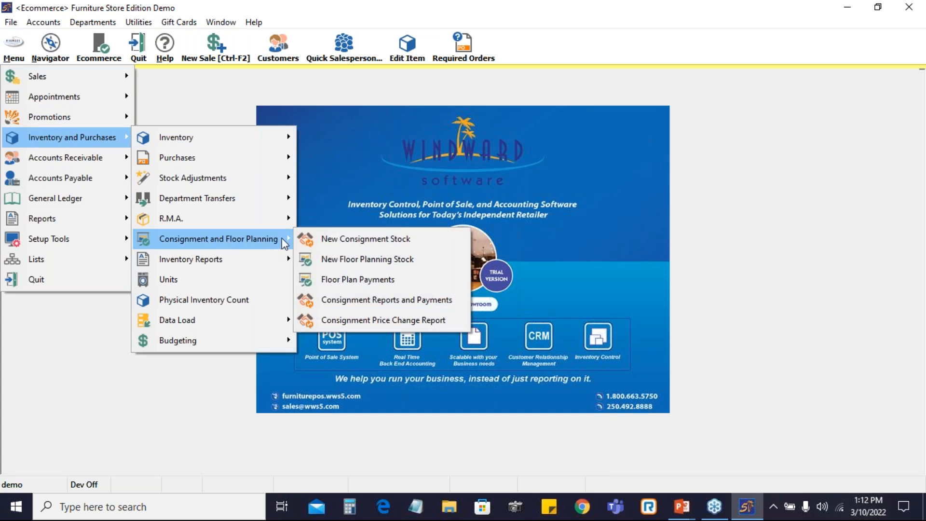
click(356, 261)
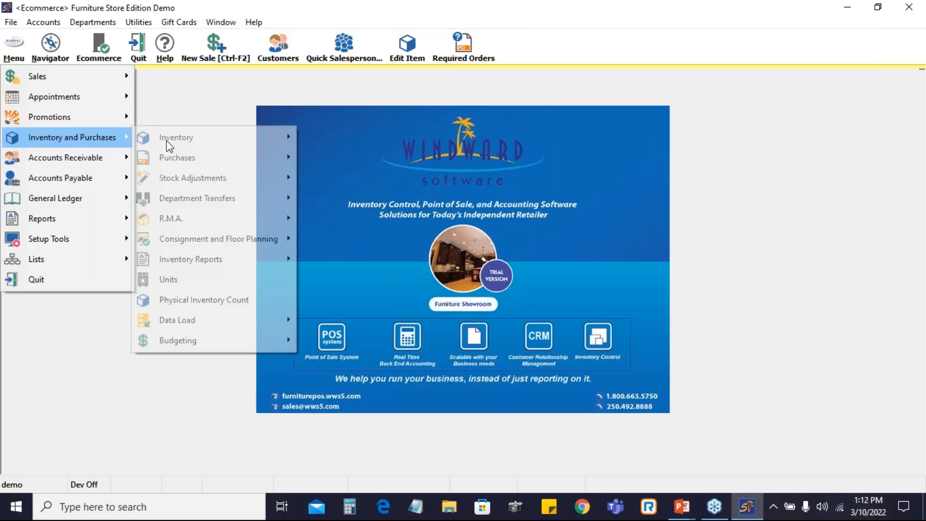
Open Floor Plan Payments and show sold, unpaid items without auto-populating new payments with the bill balance
mouse_move(169, 159)
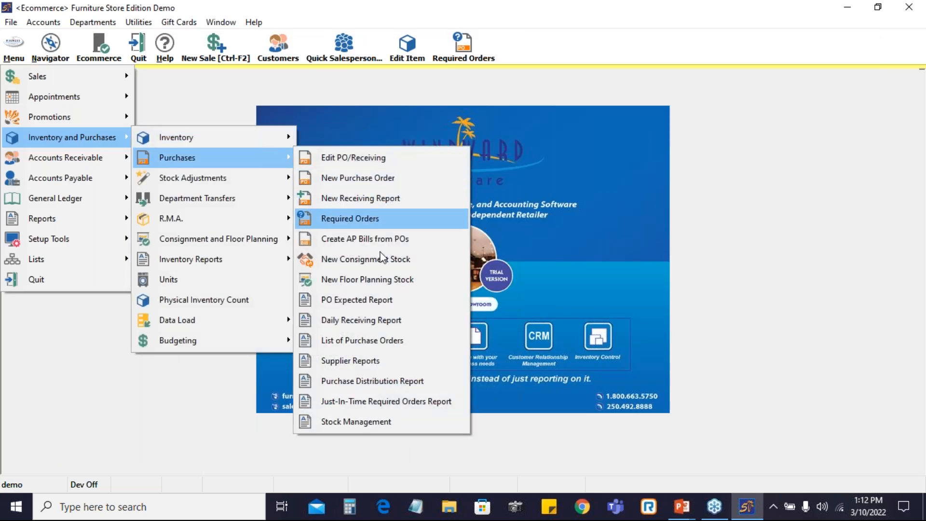
mouse_move(251, 240)
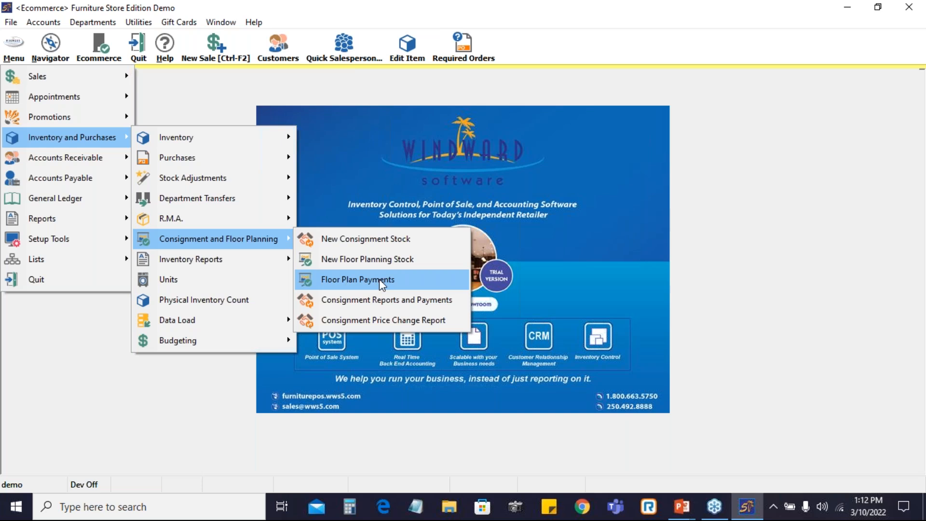
click(379, 278)
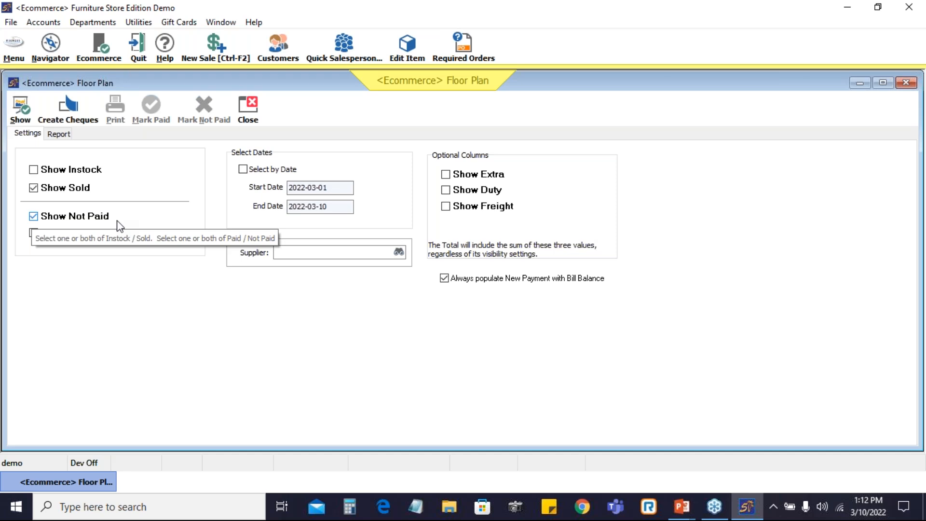
click(33, 188)
click(33, 169)
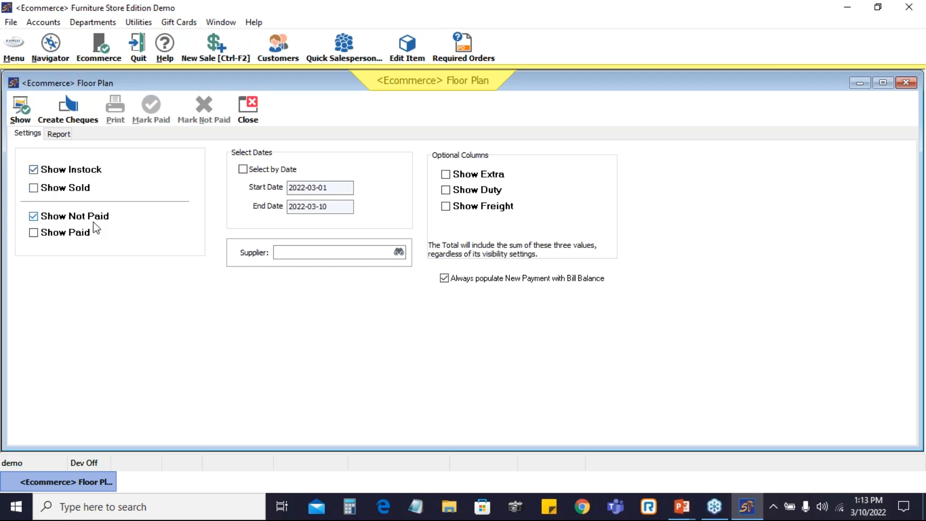
click(34, 170)
click(41, 190)
click(444, 278)
click(21, 116)
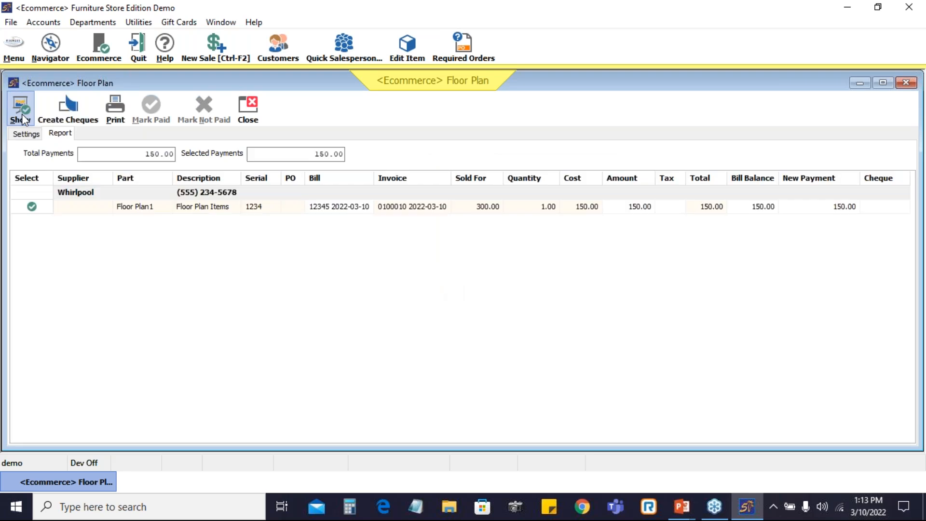
Review the Floor Plan1 row's part, serial, bill, sold price, cost, balance, payment and cheque columns
click(145, 213)
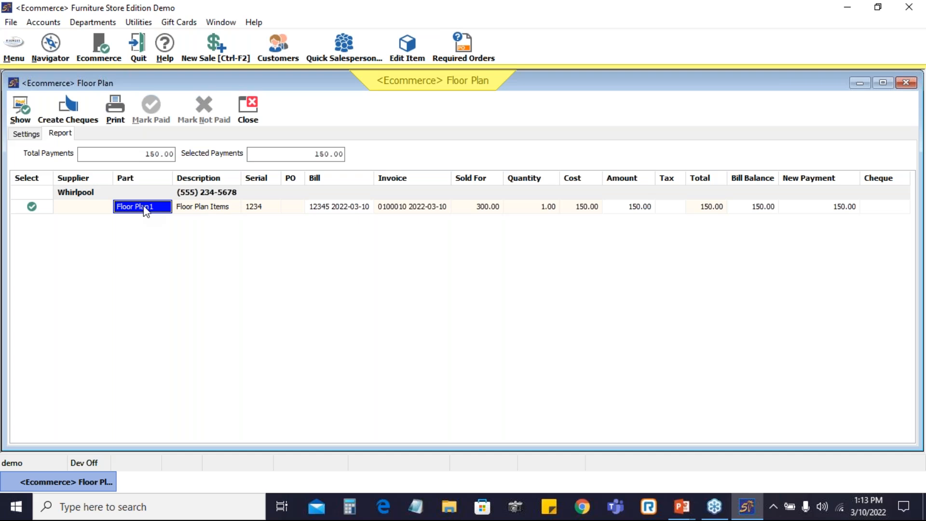
click(256, 211)
click(345, 209)
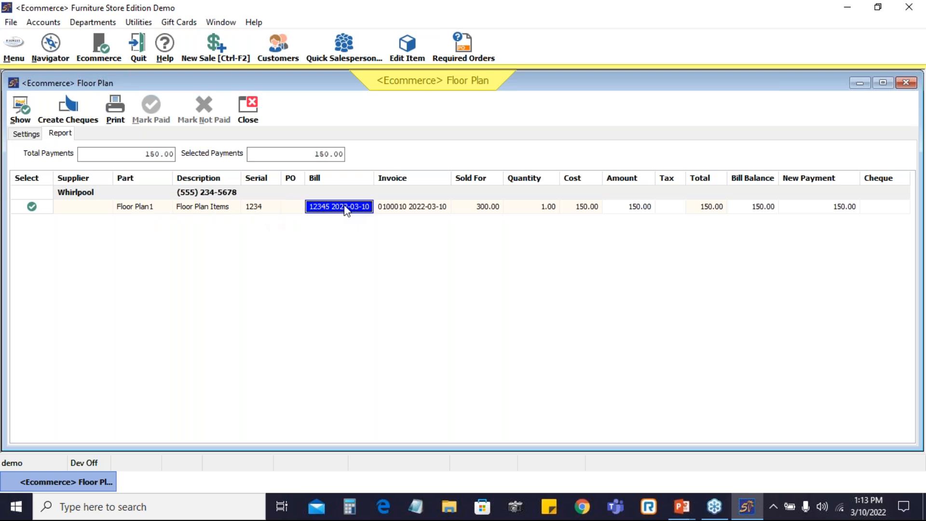
click(488, 210)
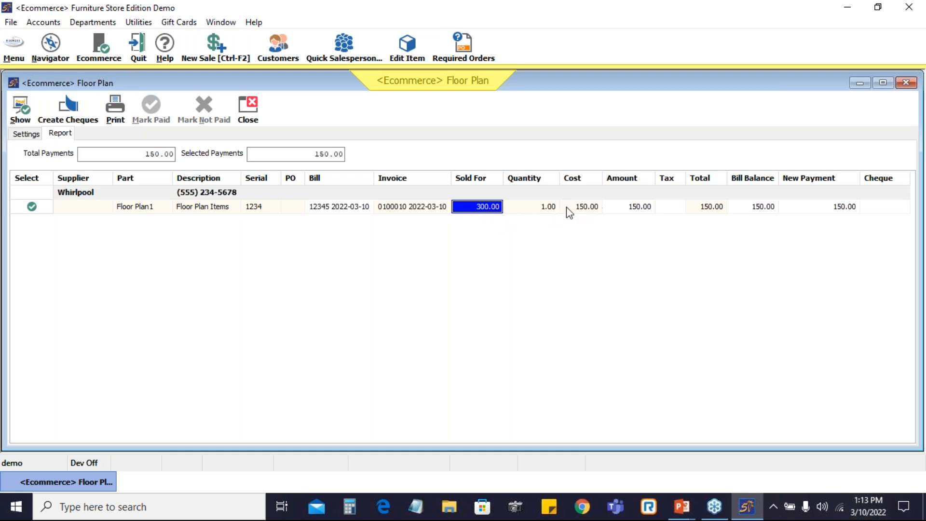
click(582, 207)
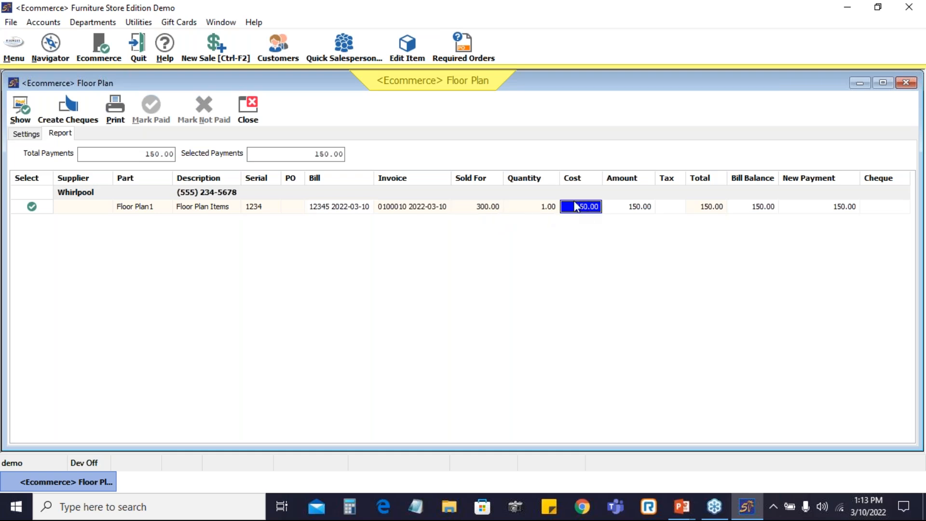
click(761, 209)
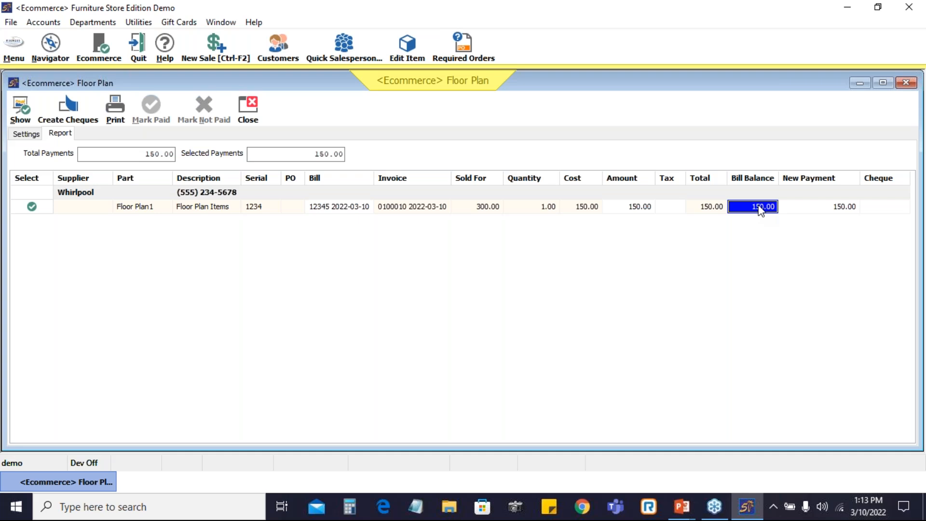
click(828, 210)
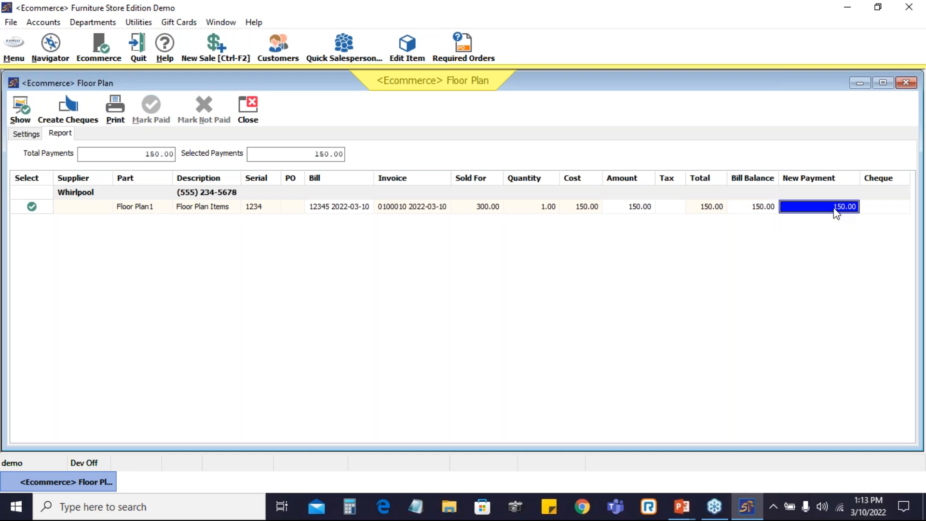
click(881, 212)
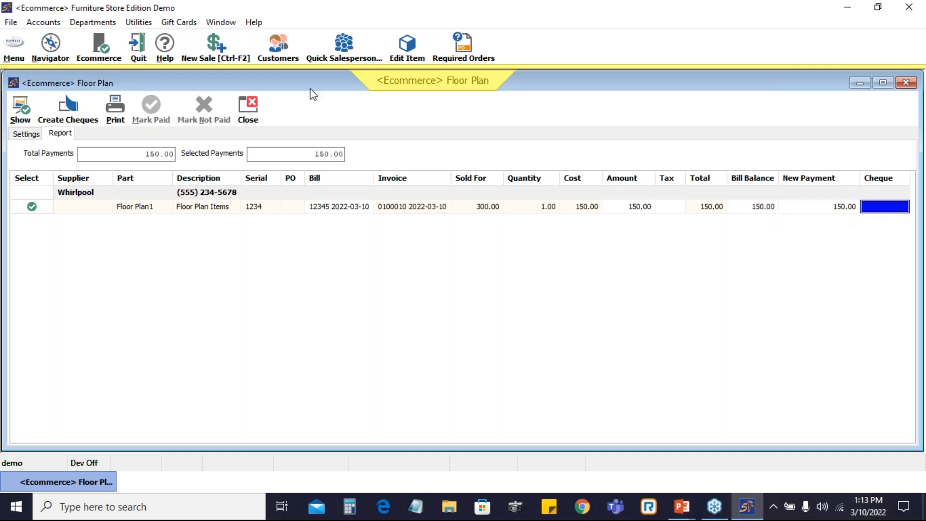
Create the floor plan cheque for the selected Whirlpool payment
click(68, 105)
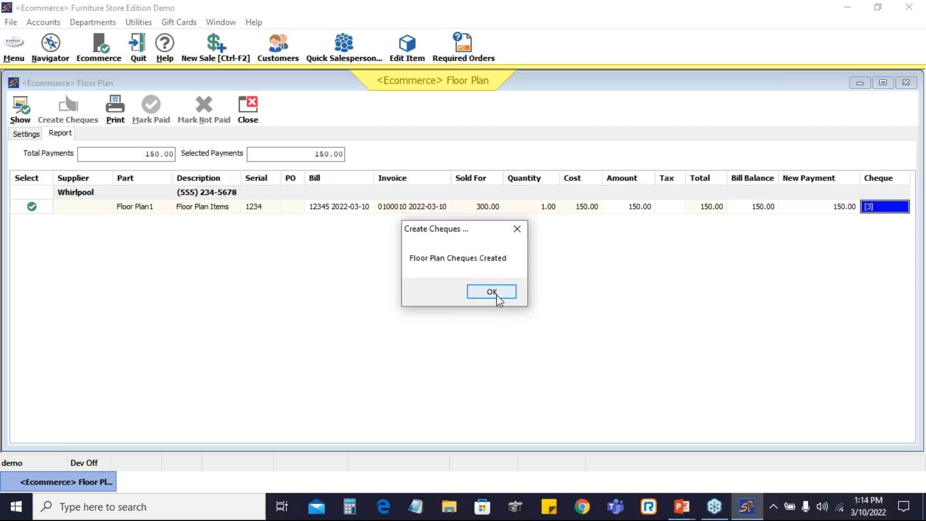
click(497, 298)
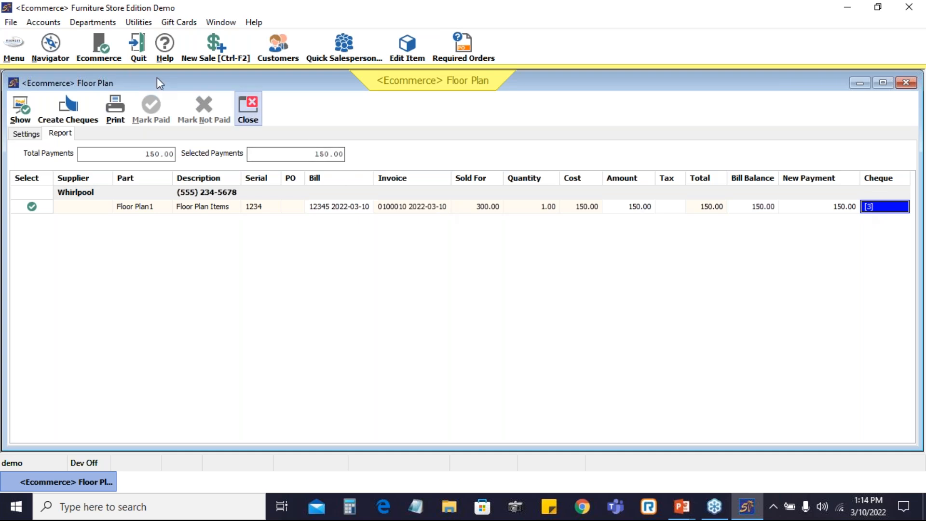
Find the cheque with unique number 3 and open it for editing
click(9, 44)
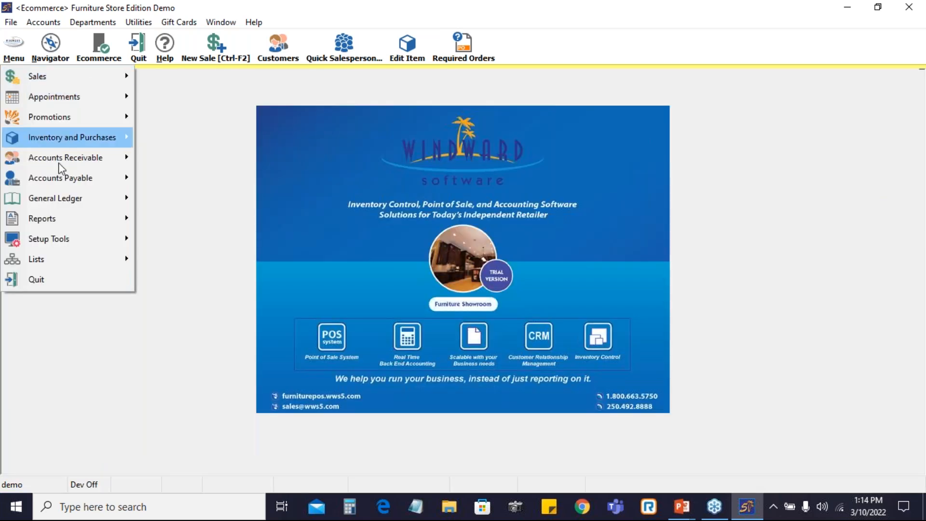
mouse_move(58, 174)
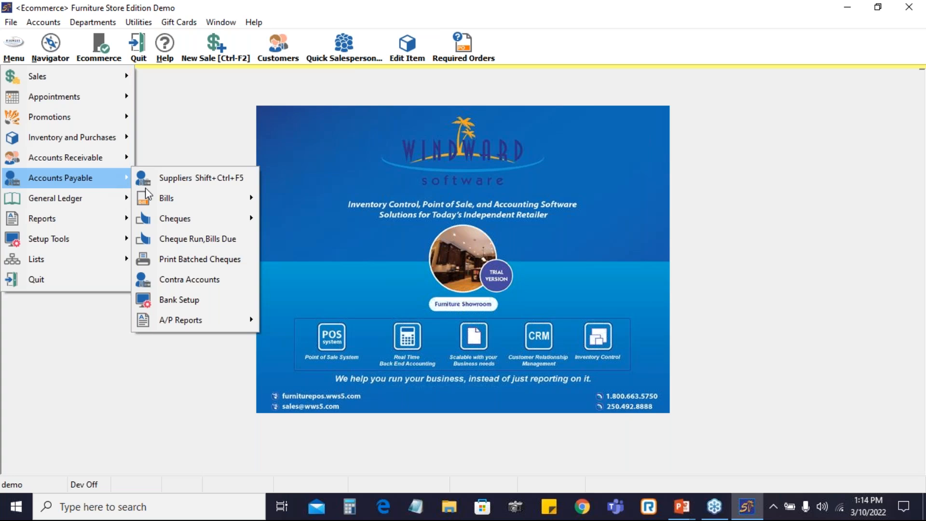
mouse_move(198, 221)
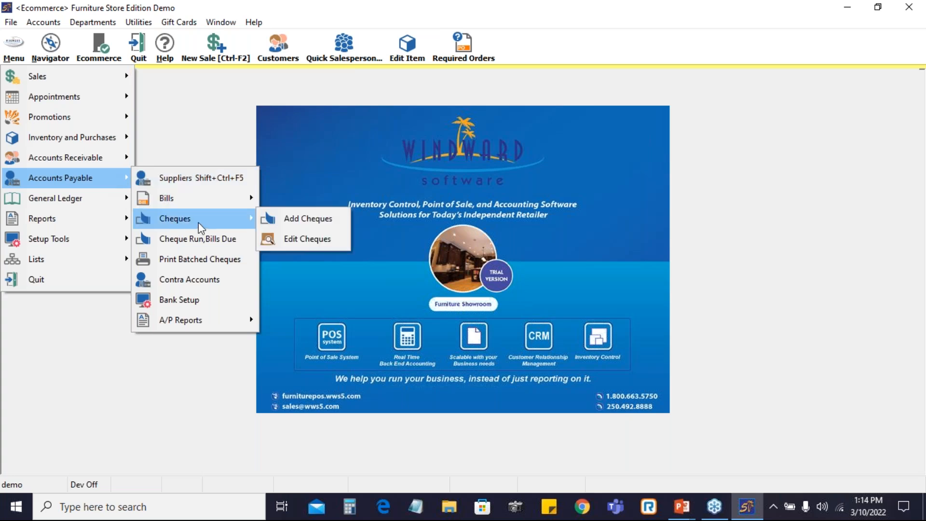
click(305, 238)
click(344, 182)
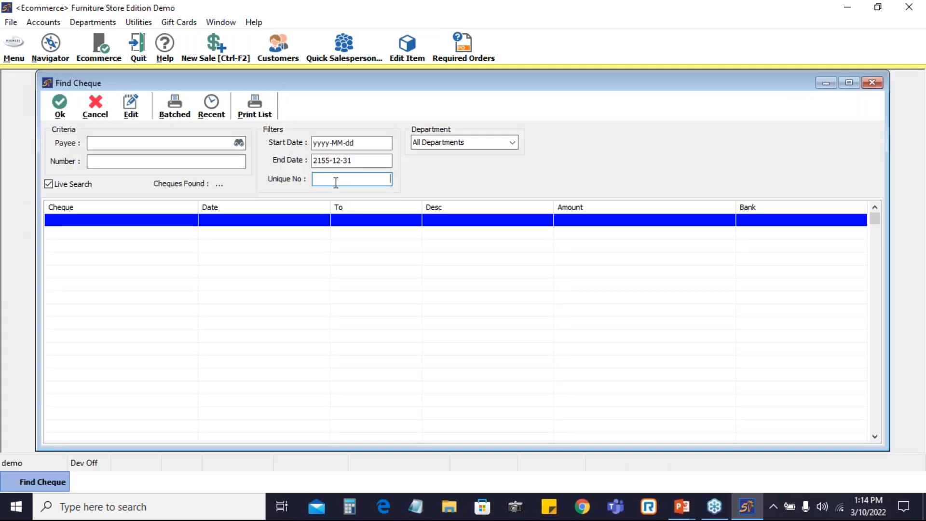
text(3)
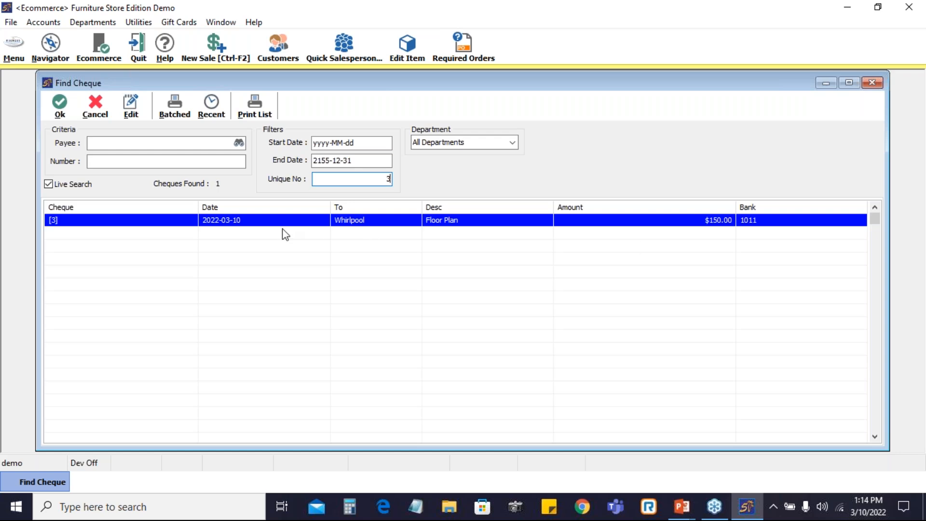
click(130, 99)
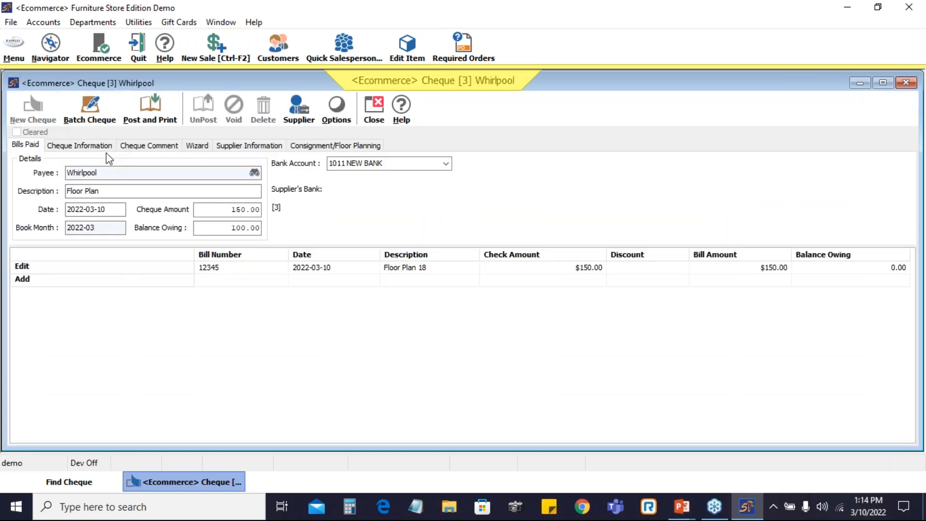
Post the Whirlpool cheque with cheque number 12345 without printing it, and close the cheque search
click(146, 107)
click(500, 270)
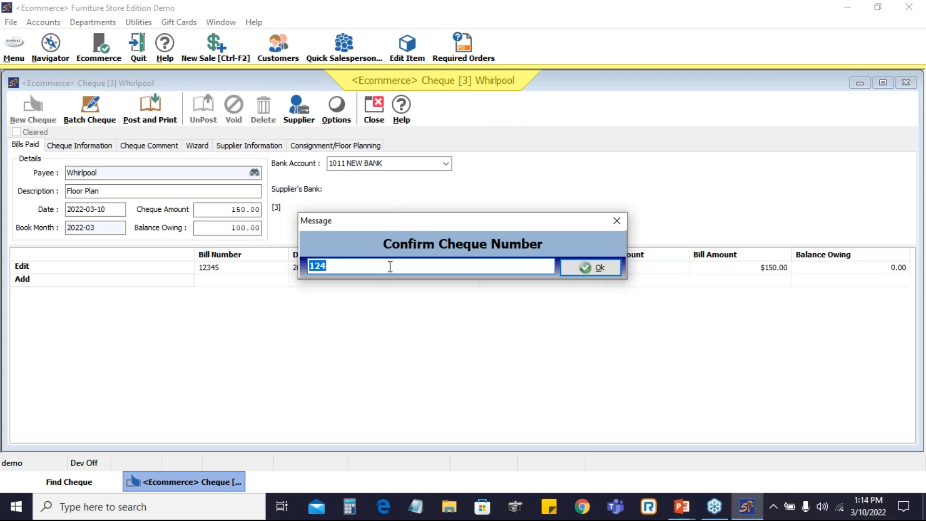
text(12345)
click(598, 267)
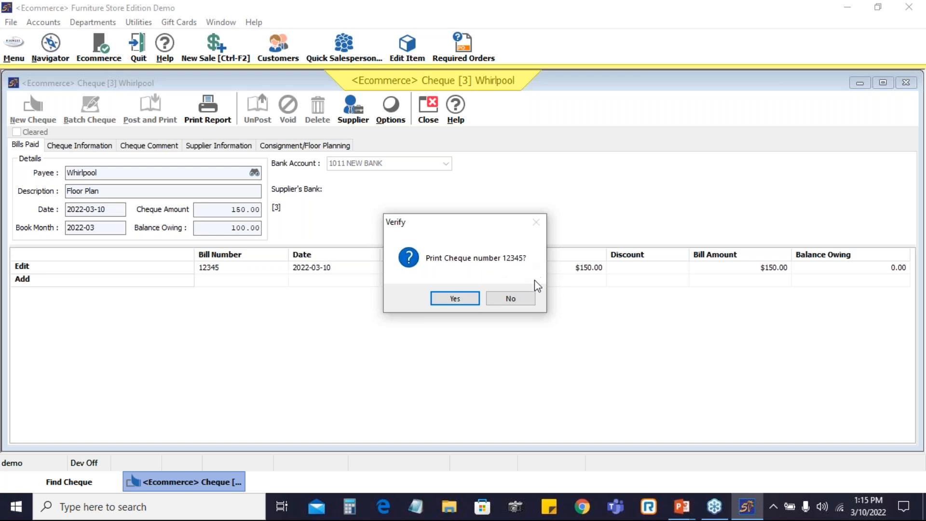
click(512, 302)
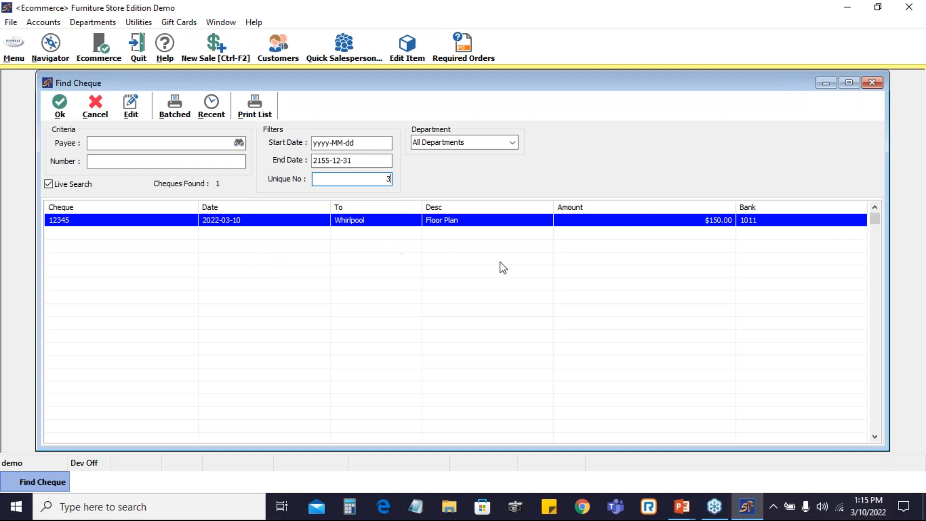
click(95, 103)
Reopen Floor Plan Payments and show sold items that are paid instead of unpaid ones
click(14, 48)
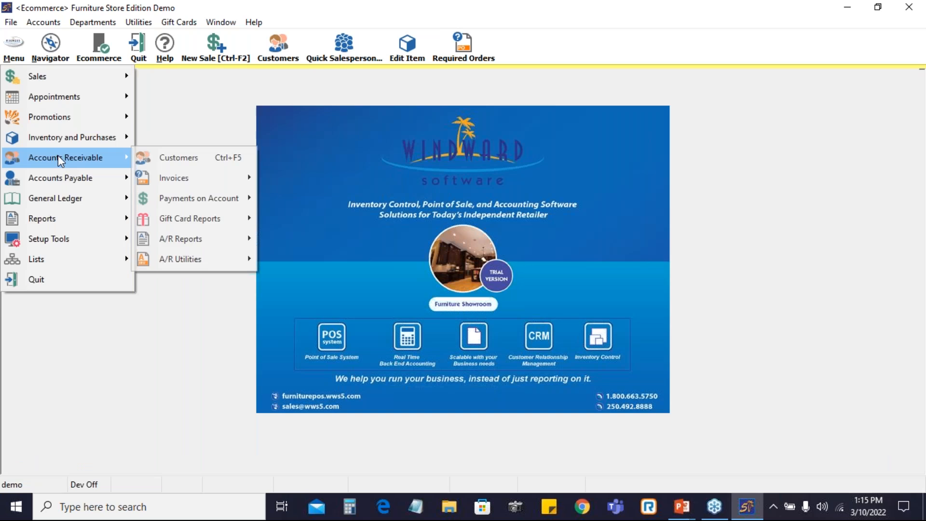
mouse_move(60, 144)
mouse_move(210, 239)
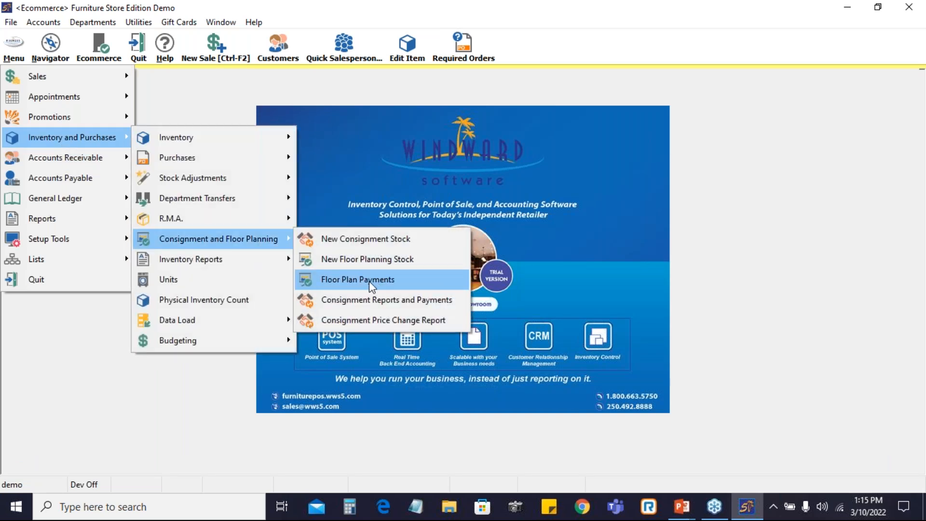
click(398, 281)
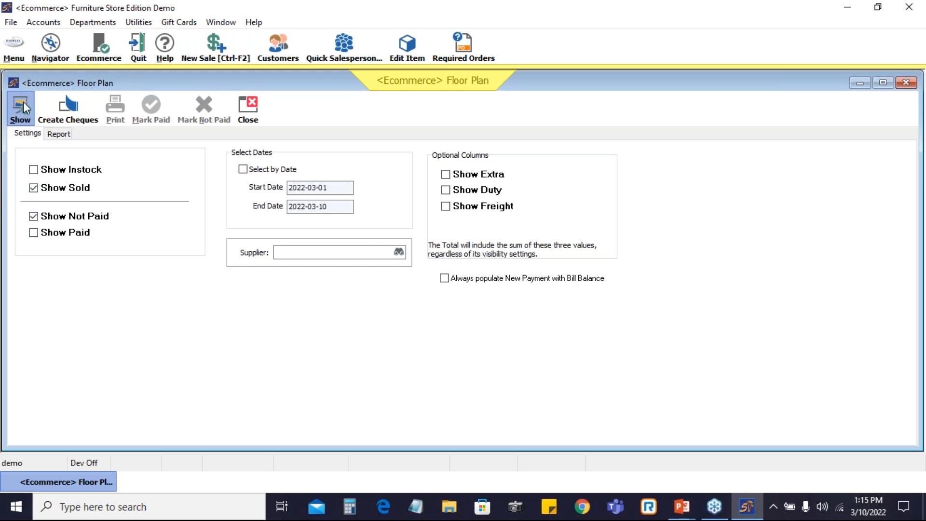
click(23, 102)
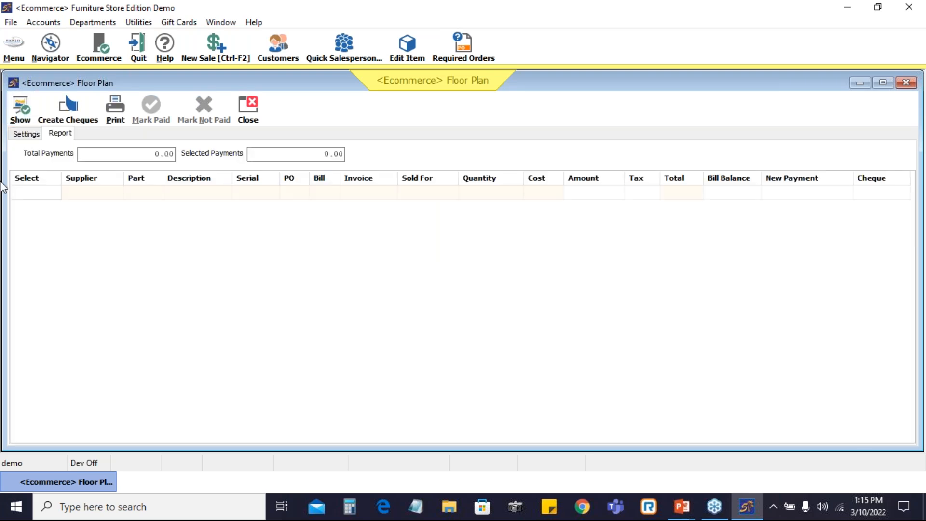
click(26, 134)
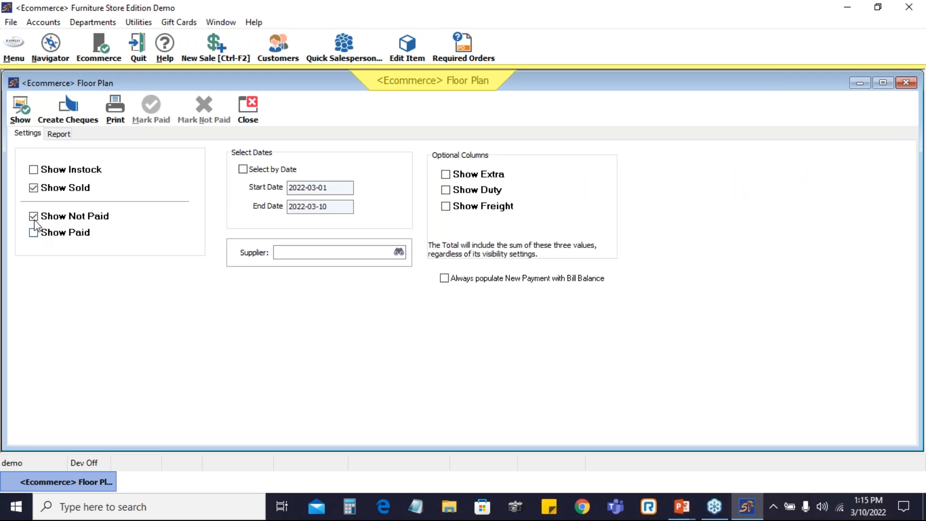
click(34, 232)
click(33, 217)
click(20, 110)
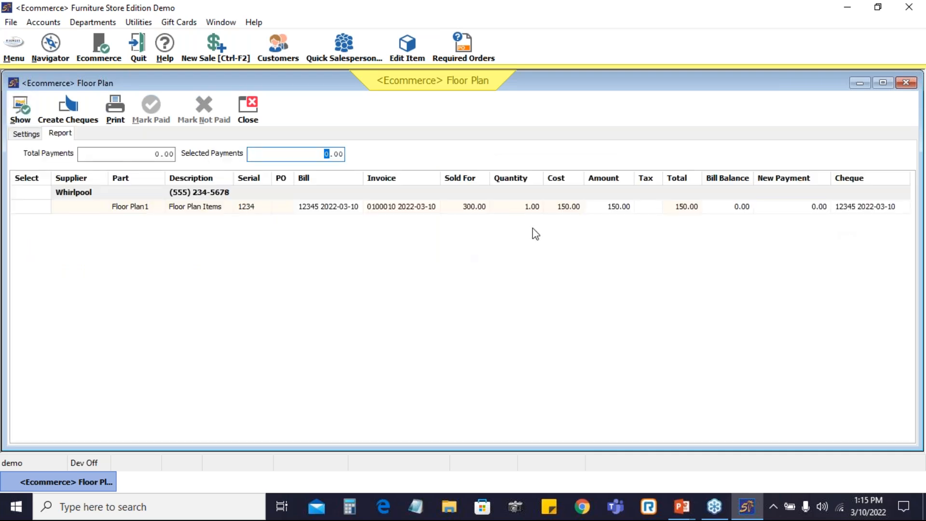
Examine the paid Floor Plan1 row's cheque entry, then close the Floor Plan window
click(845, 209)
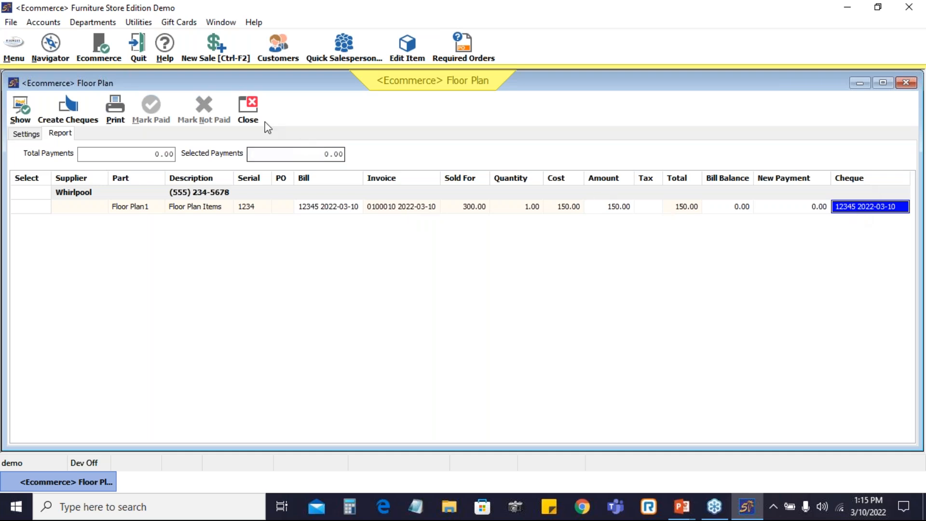
click(247, 111)
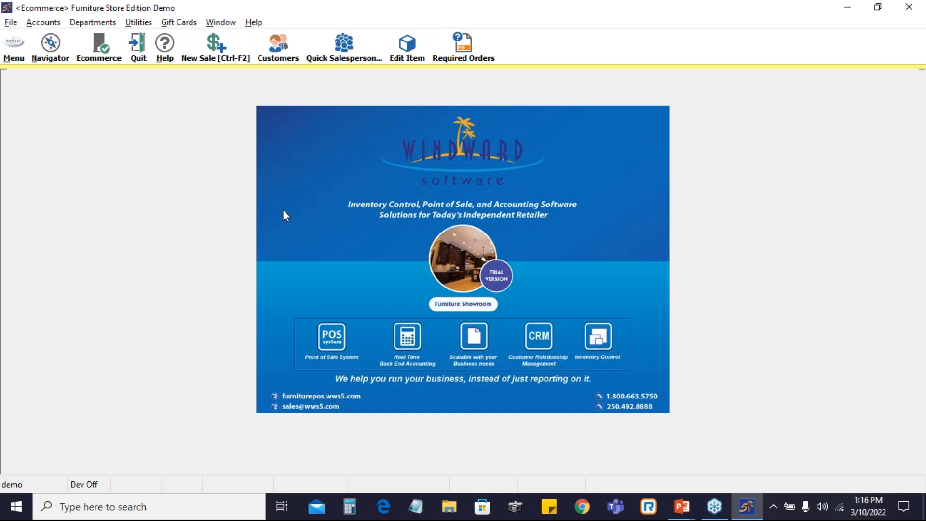
key(alt+Tab)
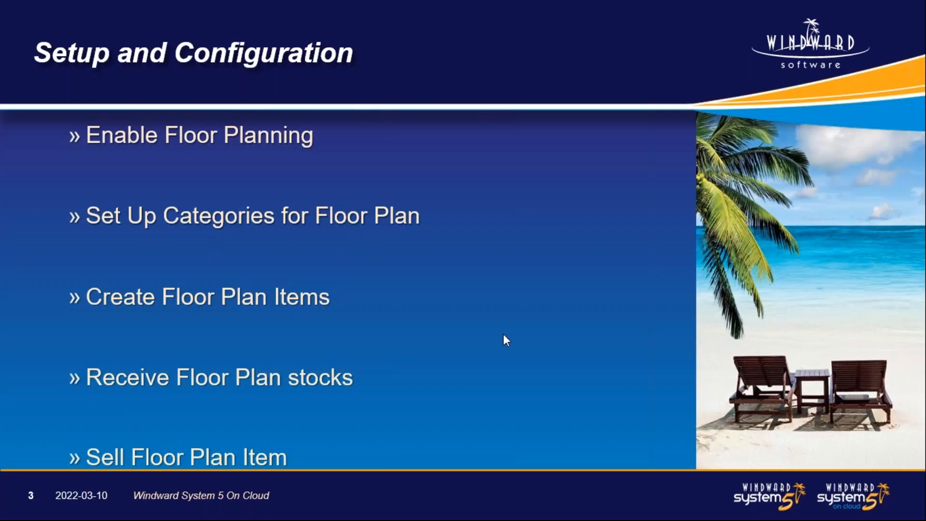
click(502, 334)
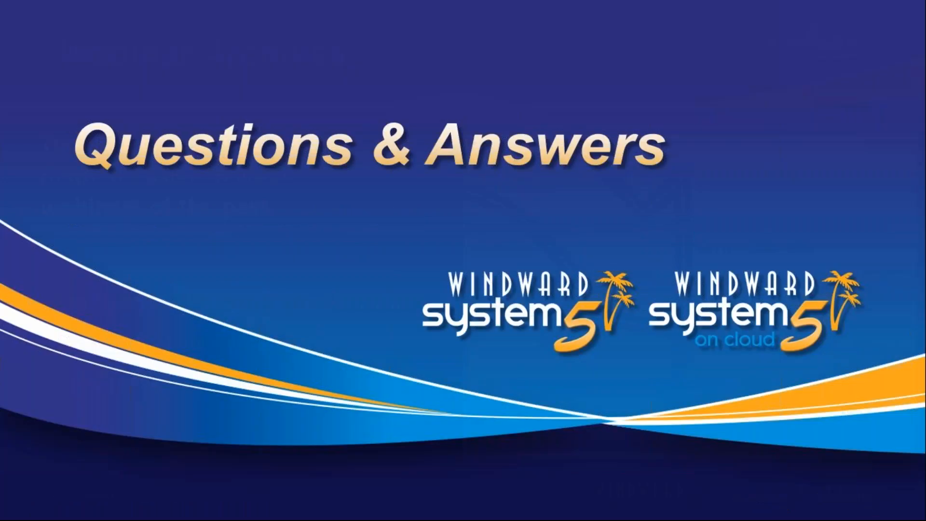
key(Right)
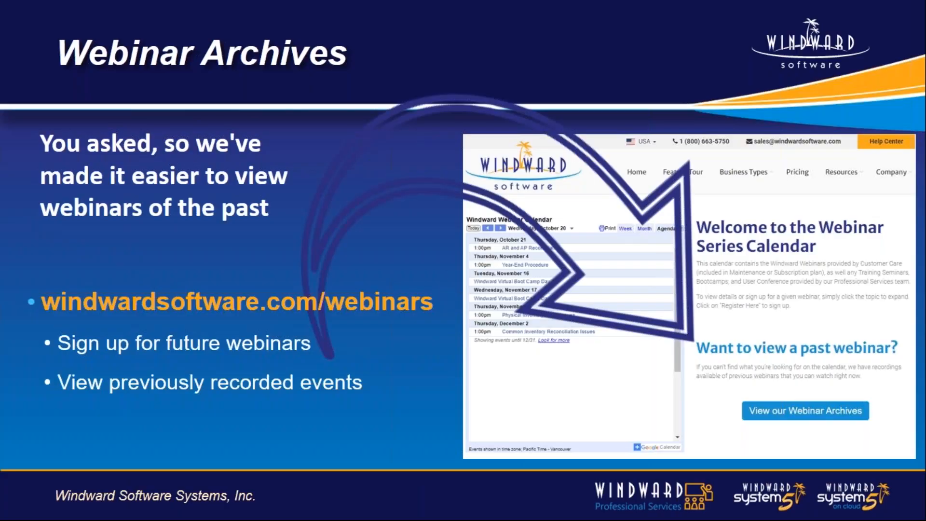